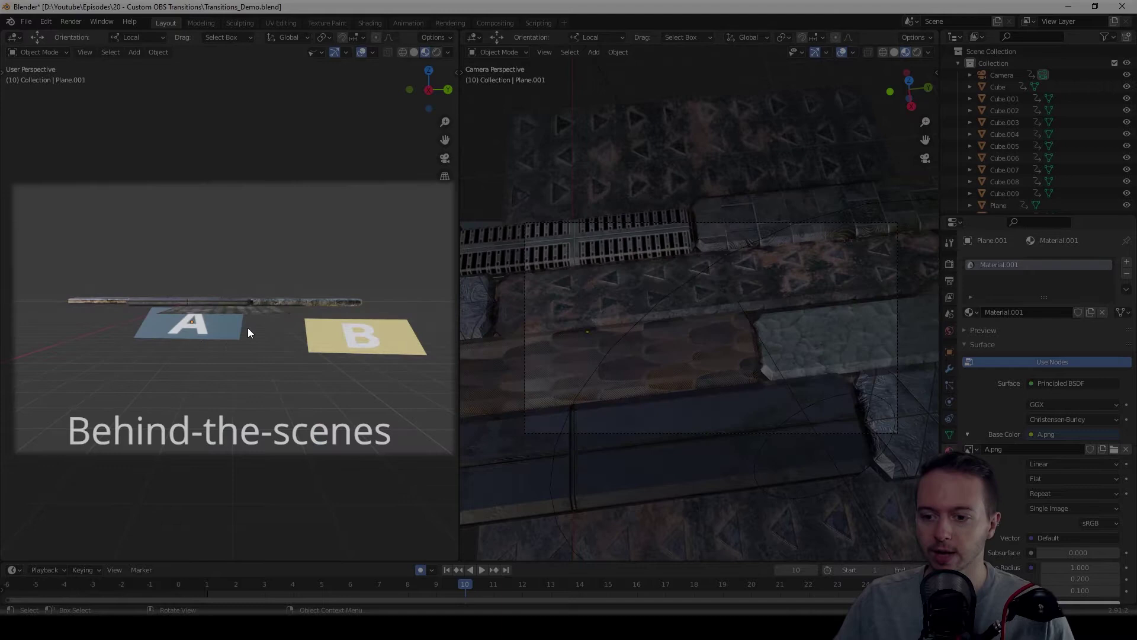
In Blender, select plane A, scrub frames 9–12, then play the animation from an early frame
click(216, 333)
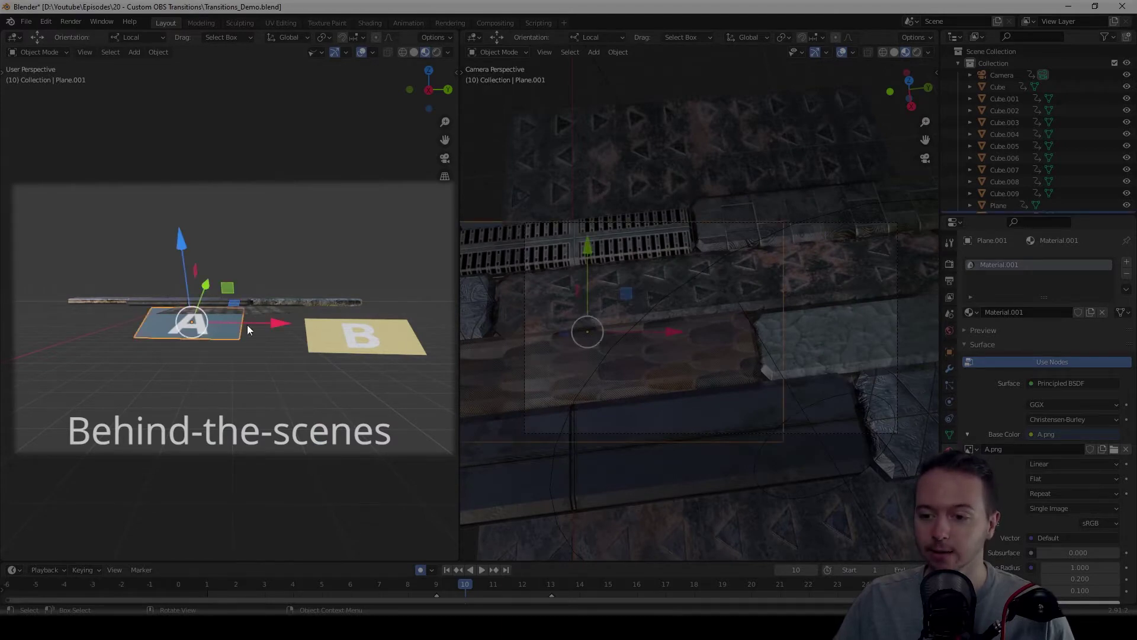
click(438, 586)
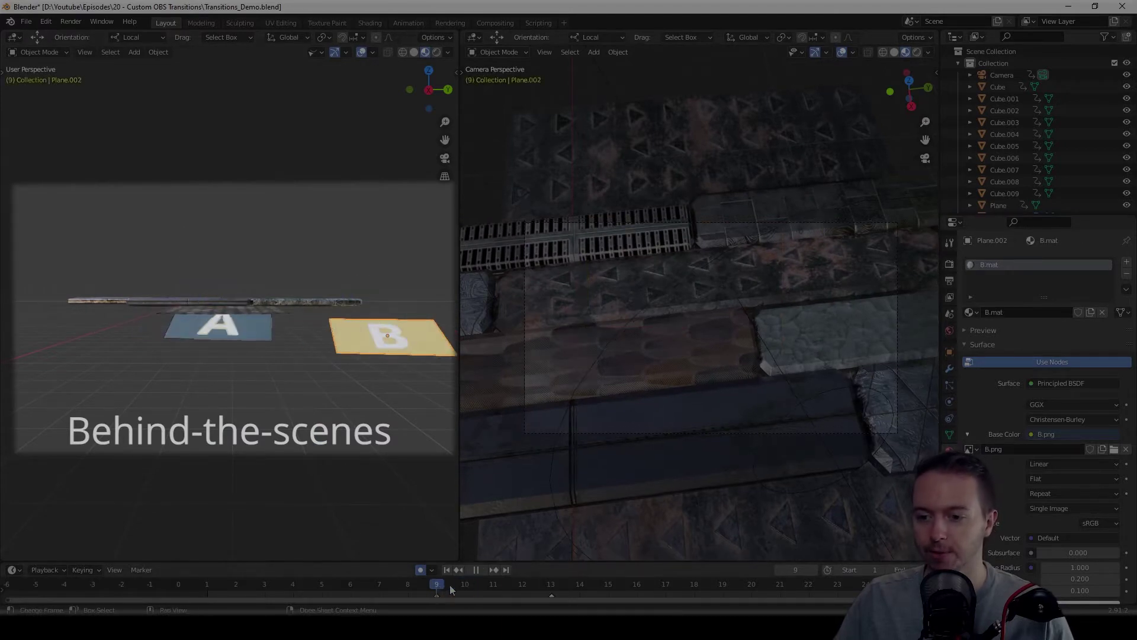
drag(450, 589, 513, 590)
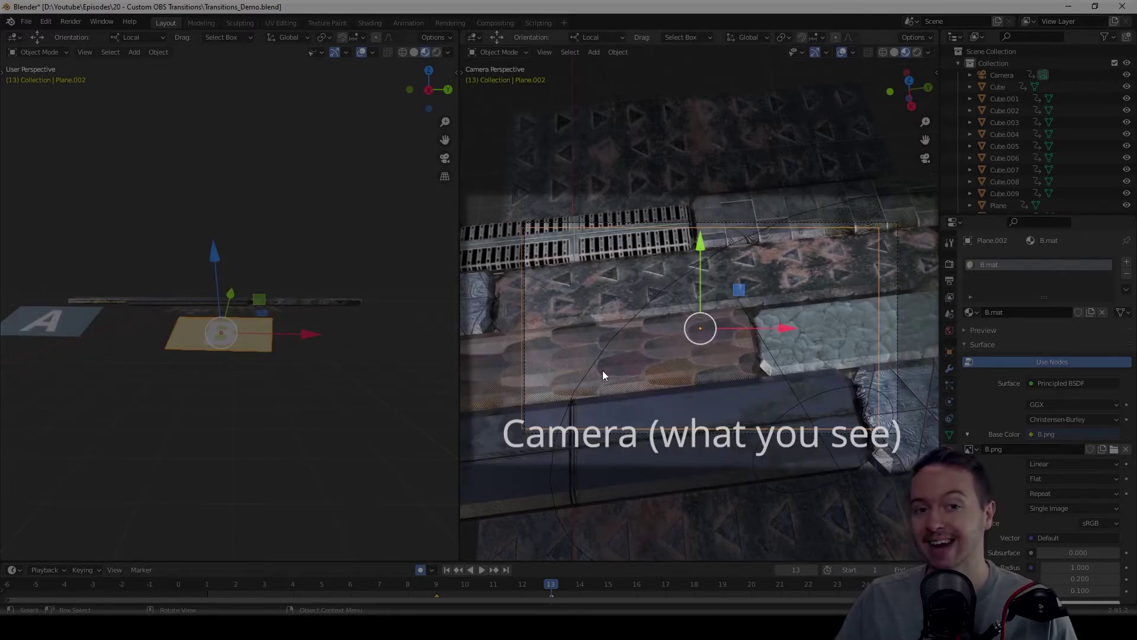
key(Down)
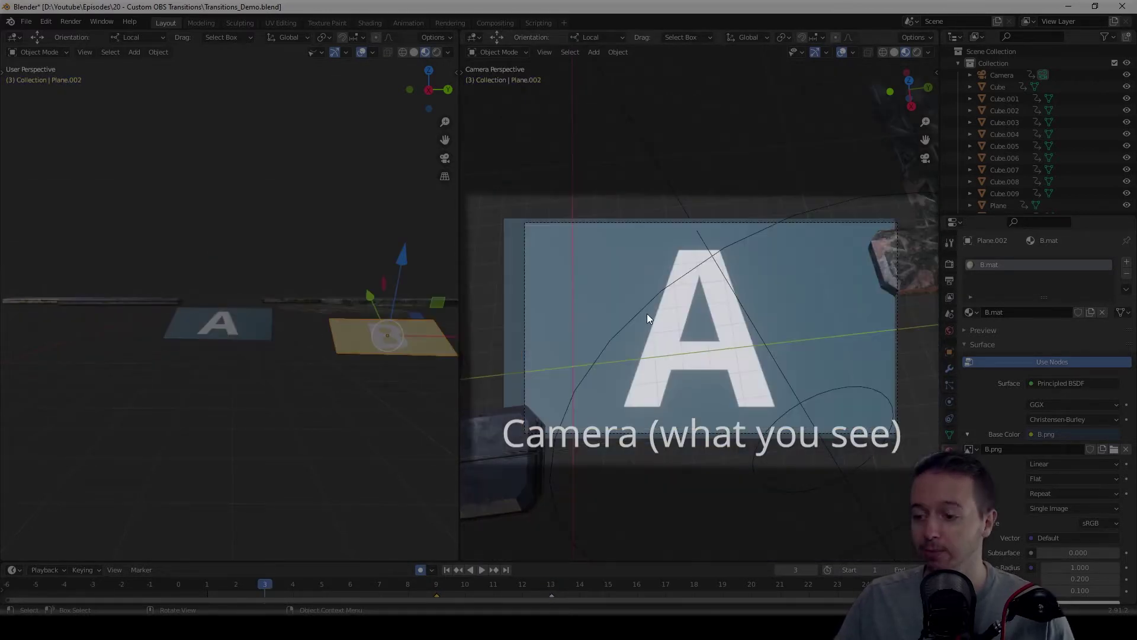
key(space)
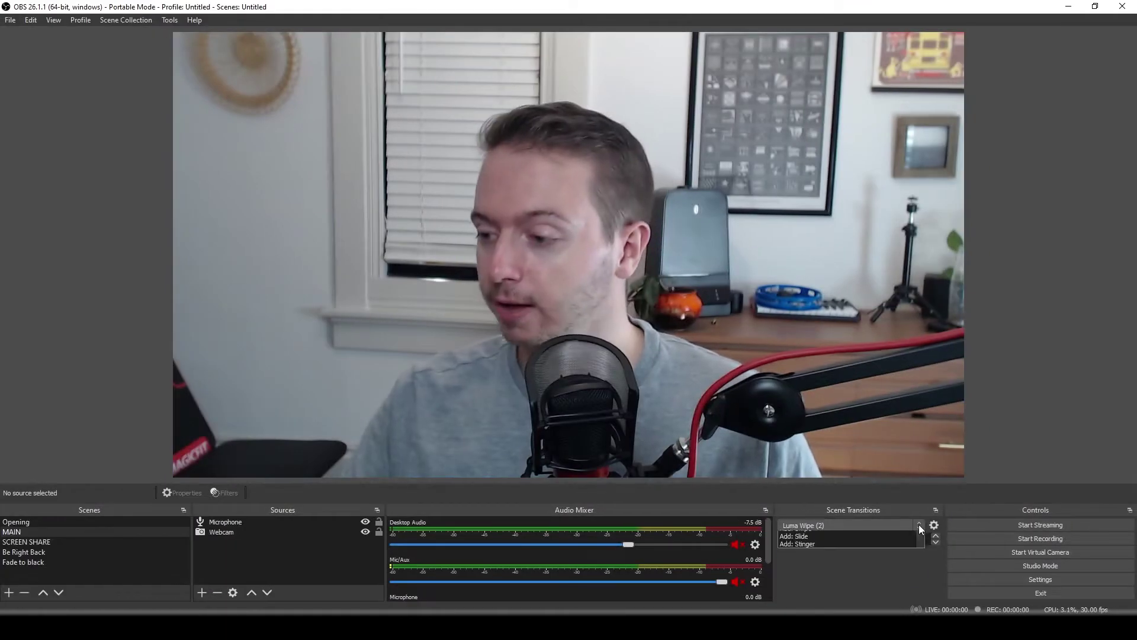
Add a Stinger scene transition named 'Metal SLAM'
click(919, 524)
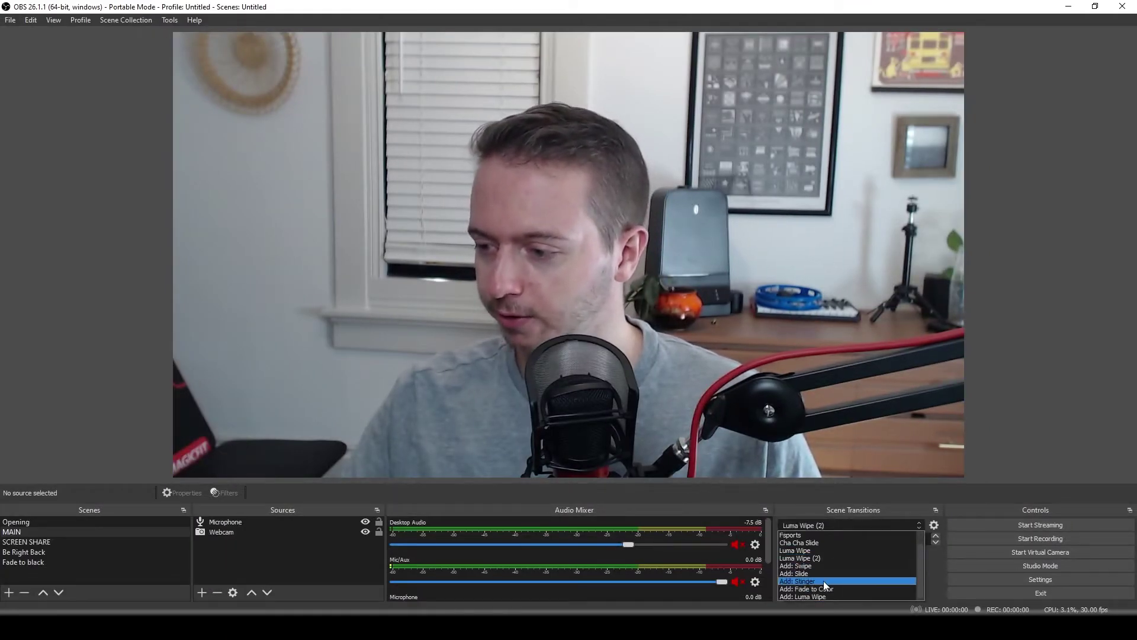
click(993, 453)
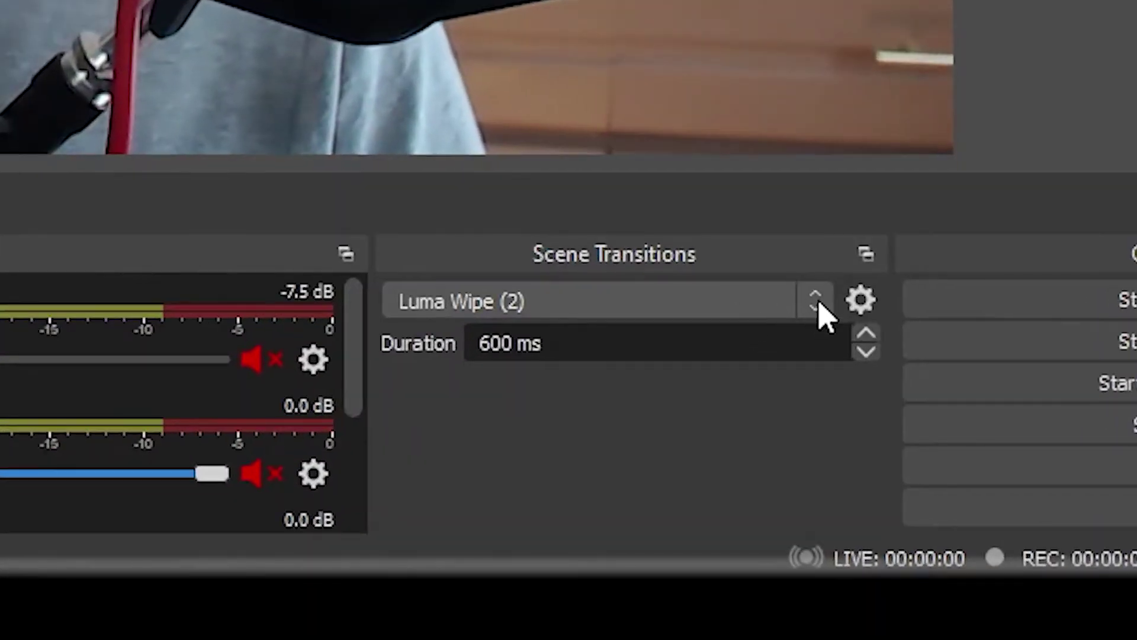
click(820, 305)
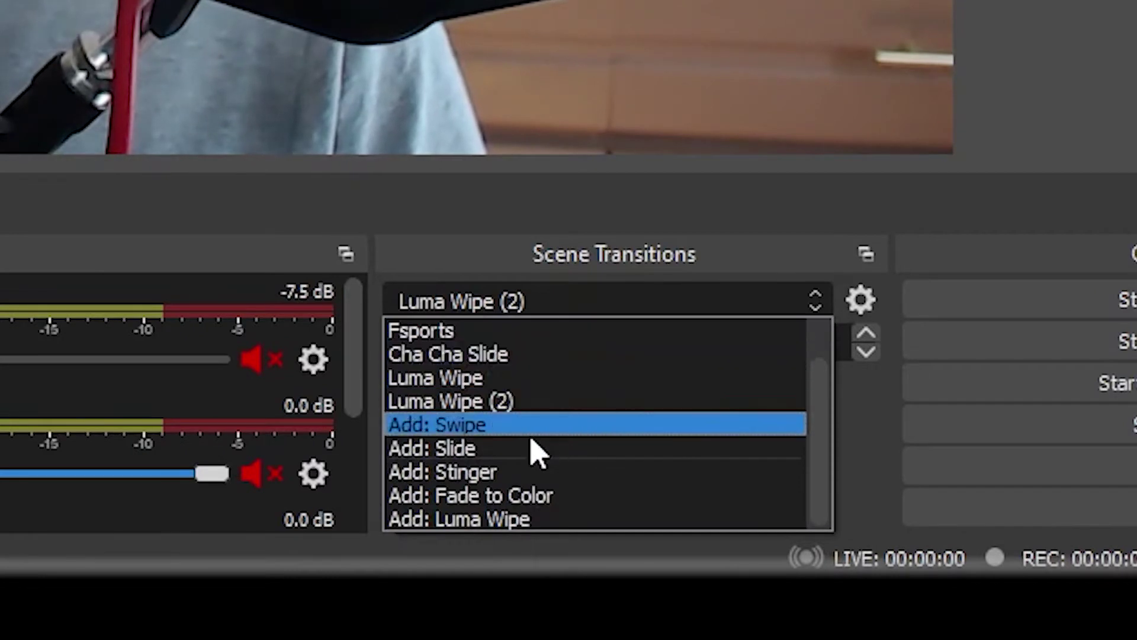
click(489, 473)
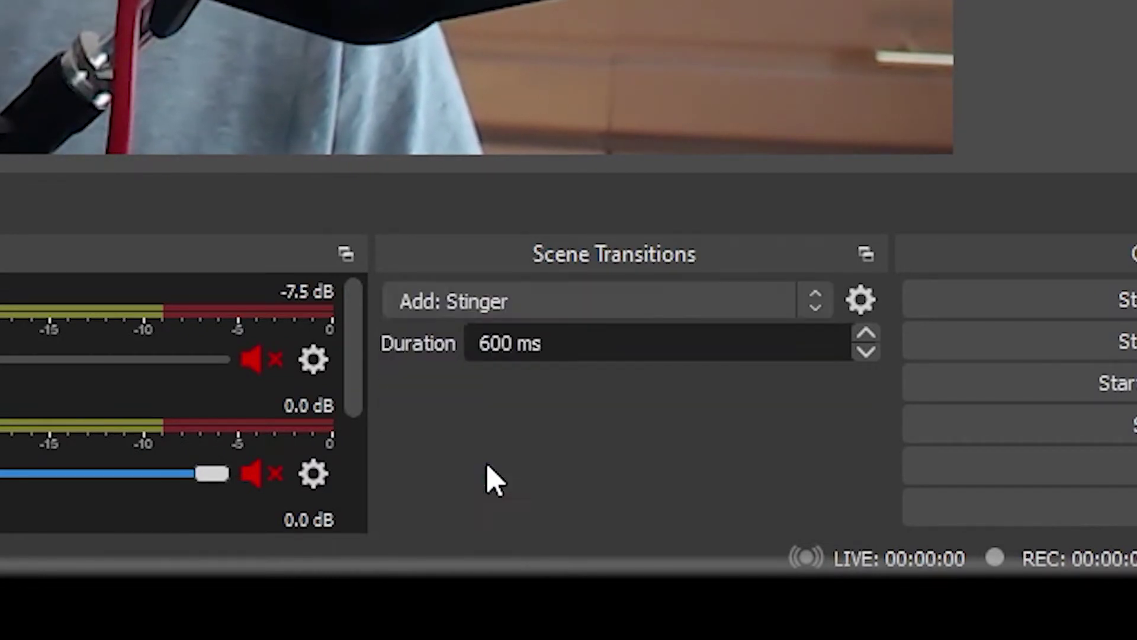
text(Metal SLAM)
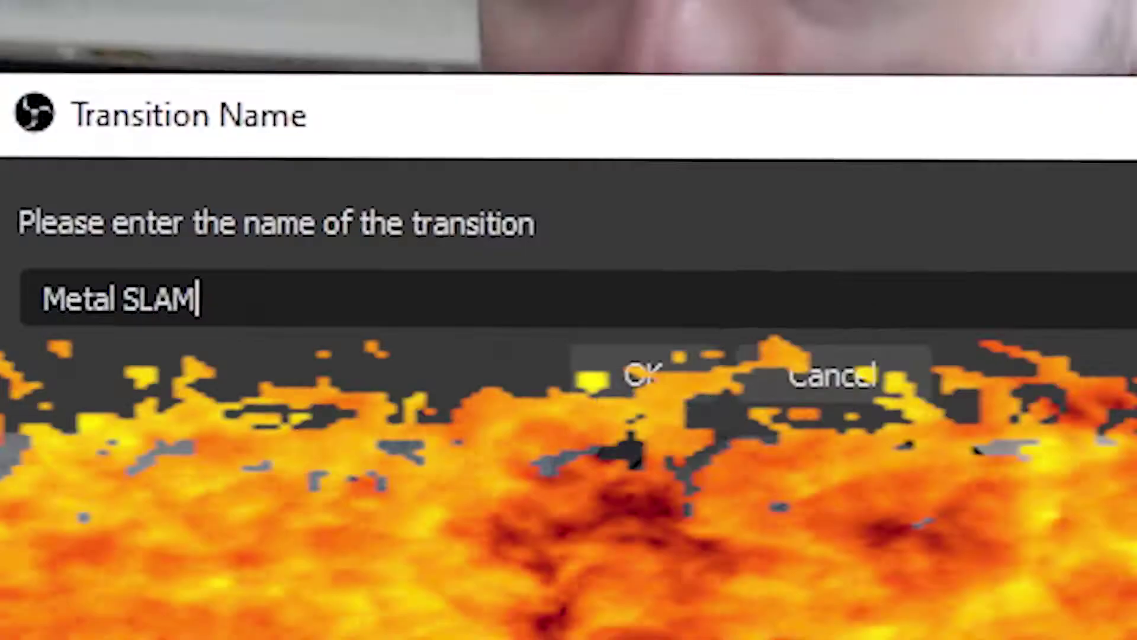
click(545, 331)
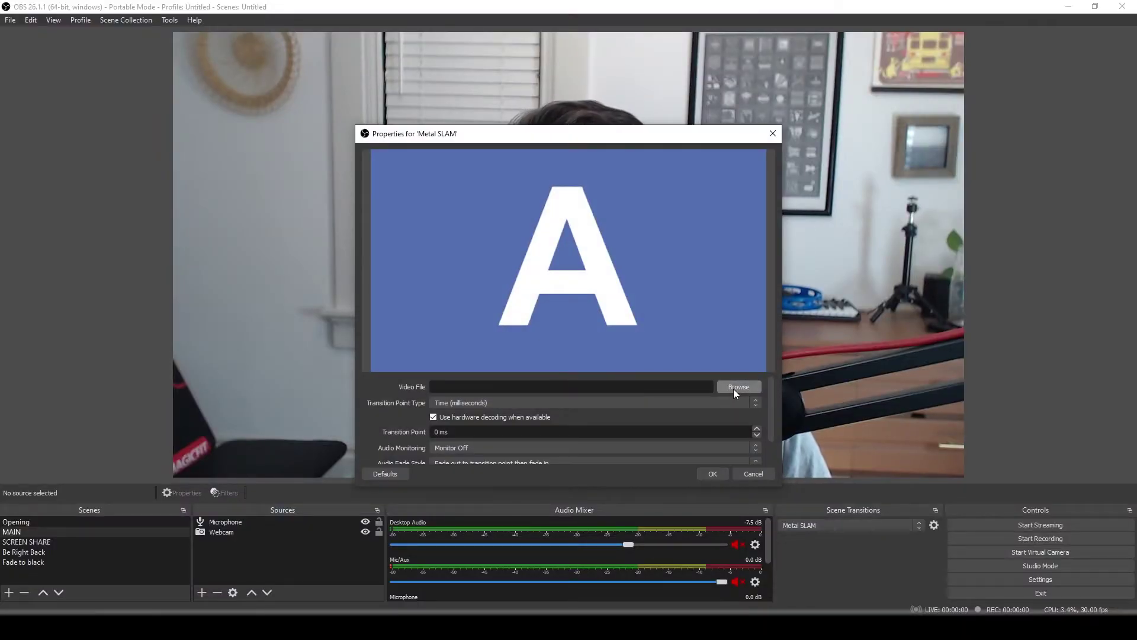
Load 03_Metal-Shutters_Frame09.webm as the Metal SLAM stinger's video file
click(738, 386)
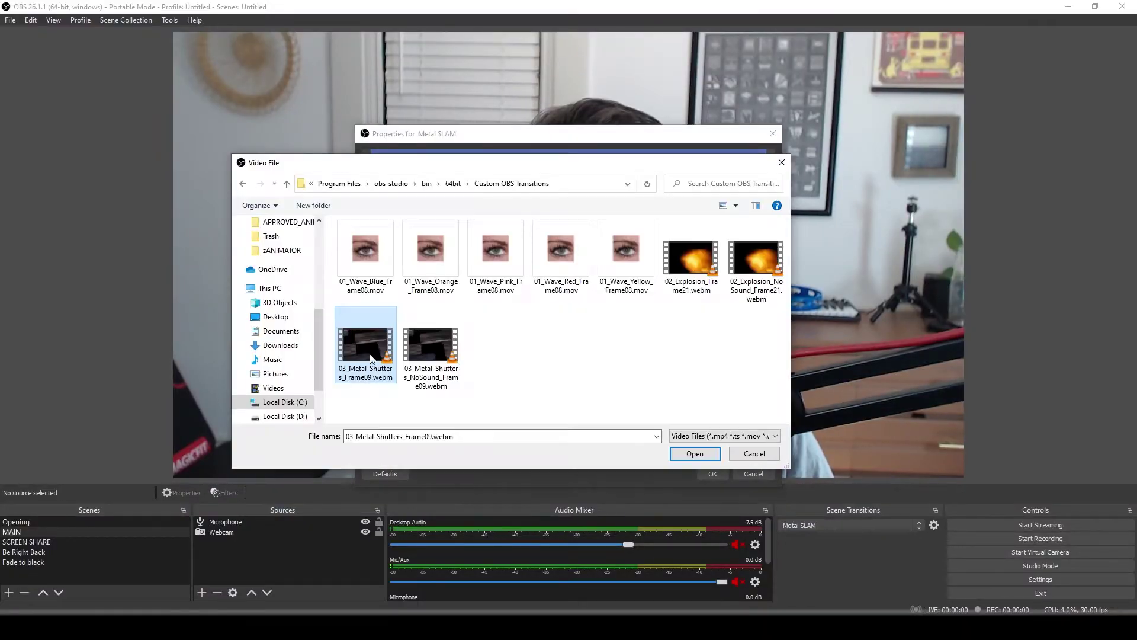
double_click(372, 364)
scroll(393, 434, down, 1)
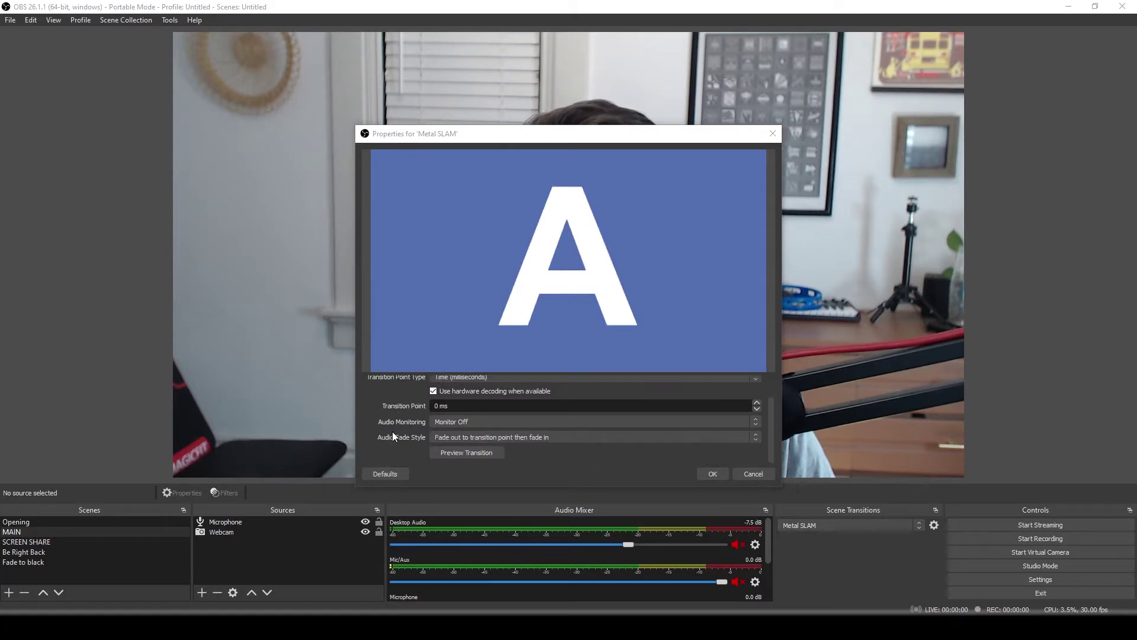
Preview the Metal SLAM transition several times, switching between A and B
click(454, 453)
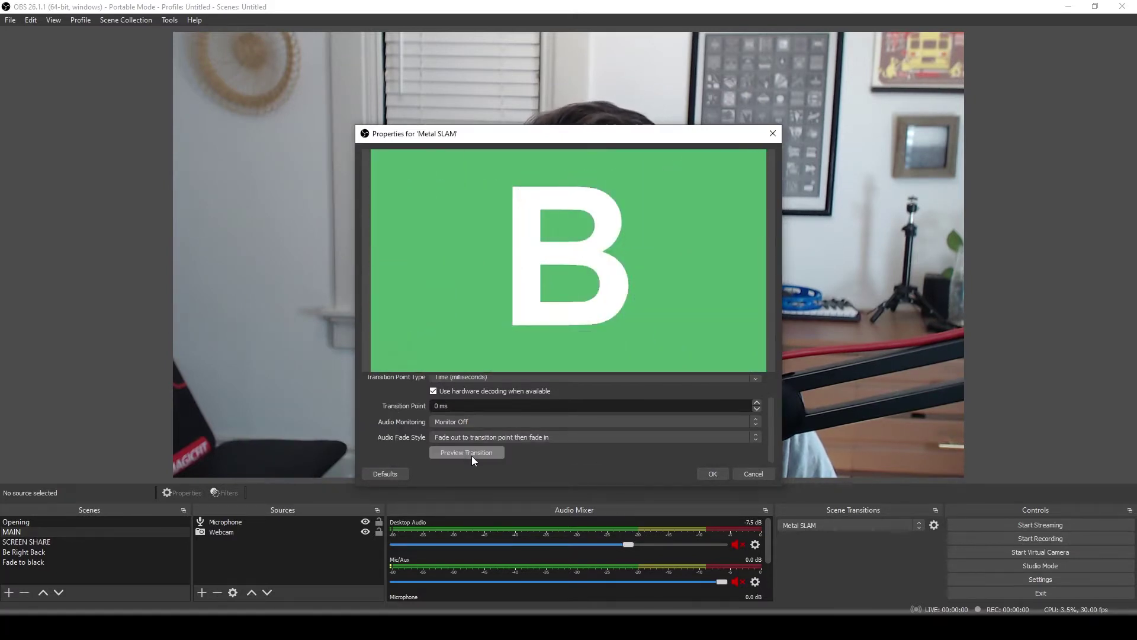
click(137, 438)
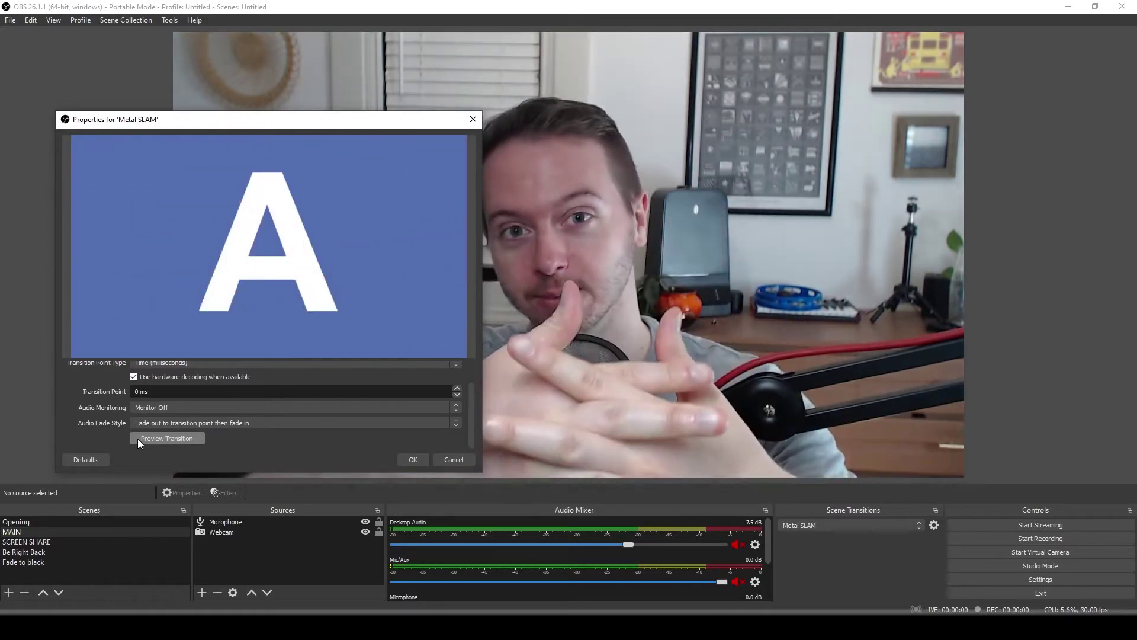
click(138, 439)
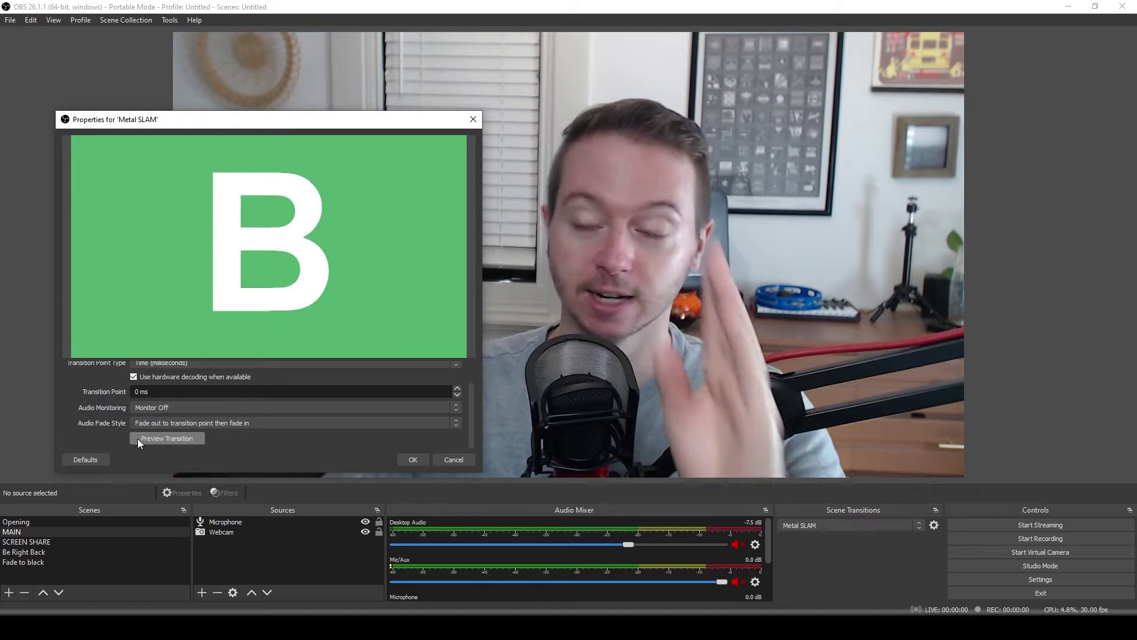
click(137, 438)
click(137, 438)
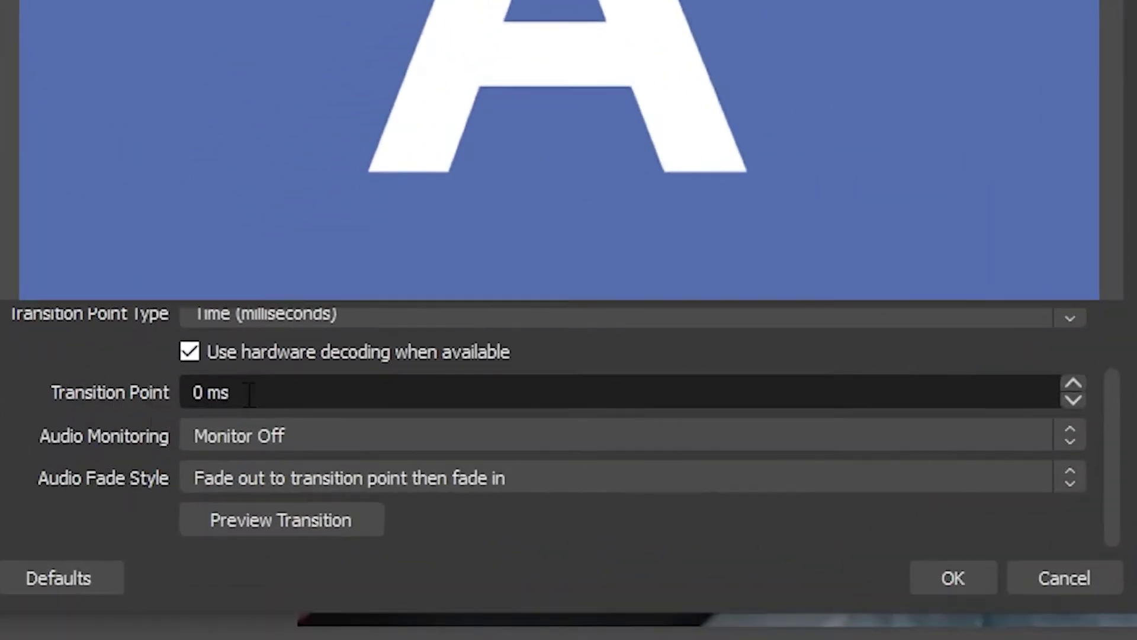
Set the transition point to 1000 ms and preview the transition
drag(153, 392, 124, 387)
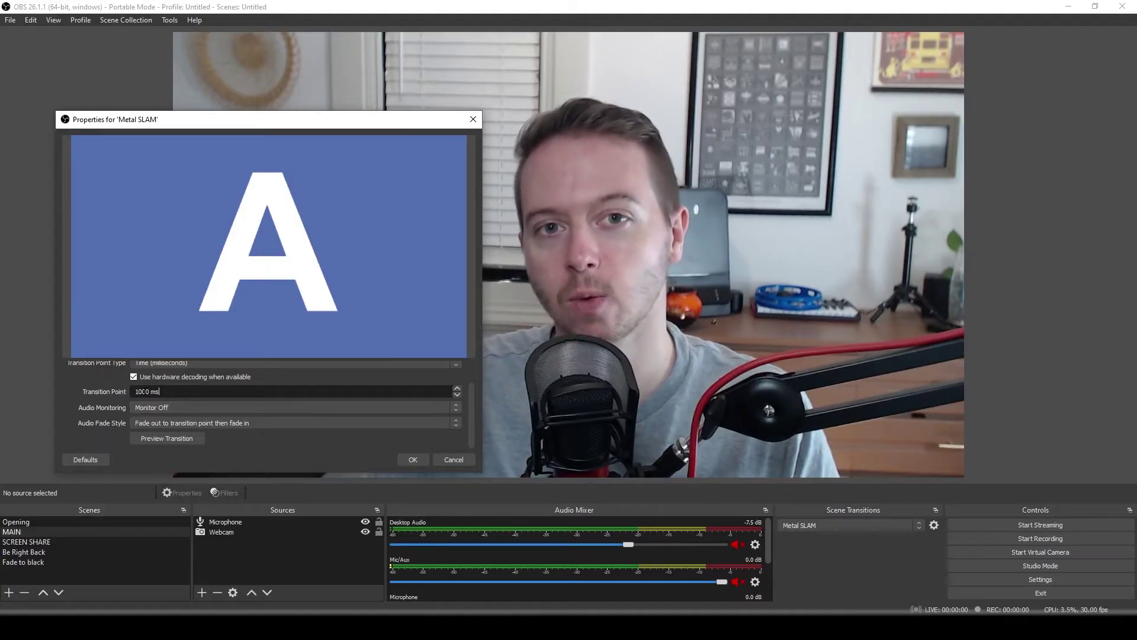
click(197, 439)
click(197, 438)
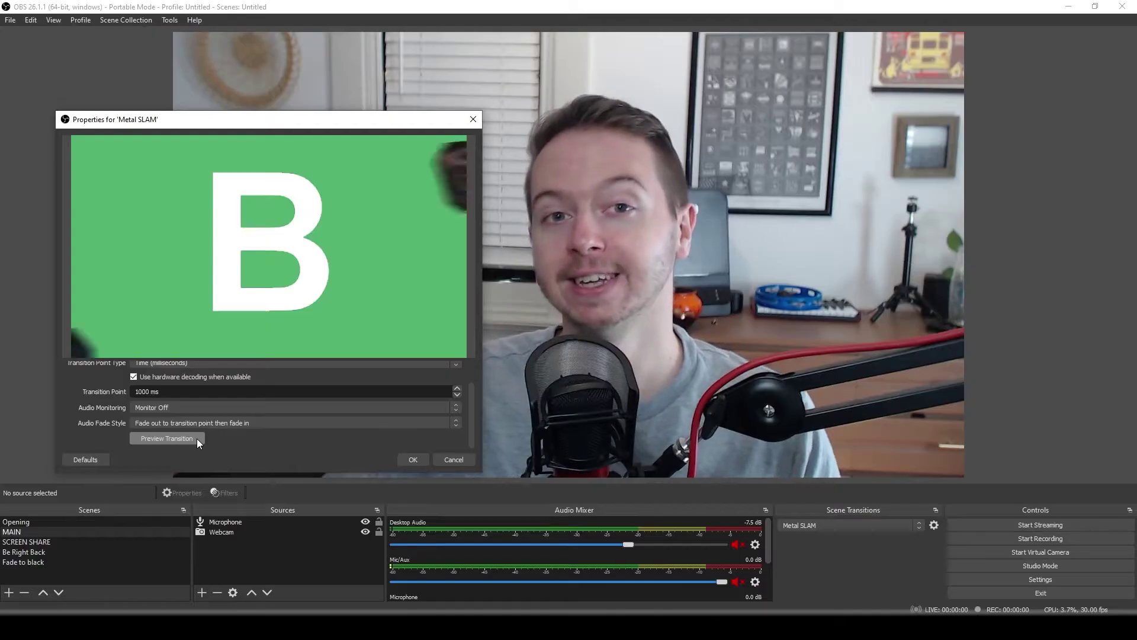
click(215, 555)
Change the transition point to 500 ms and preview it twice
click(148, 393)
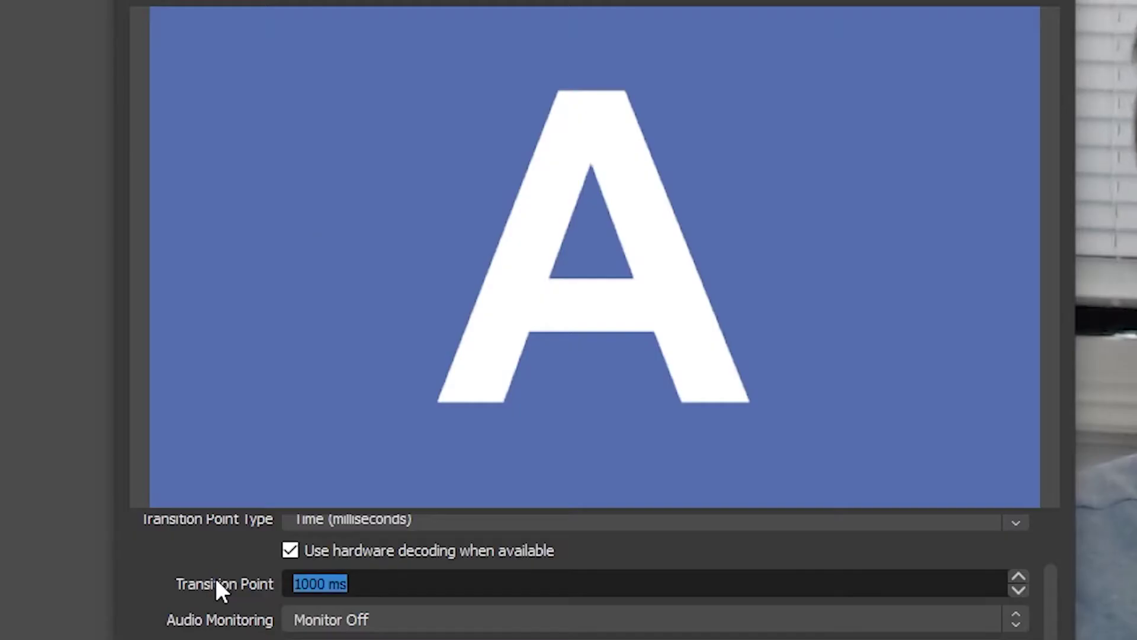
text(500)
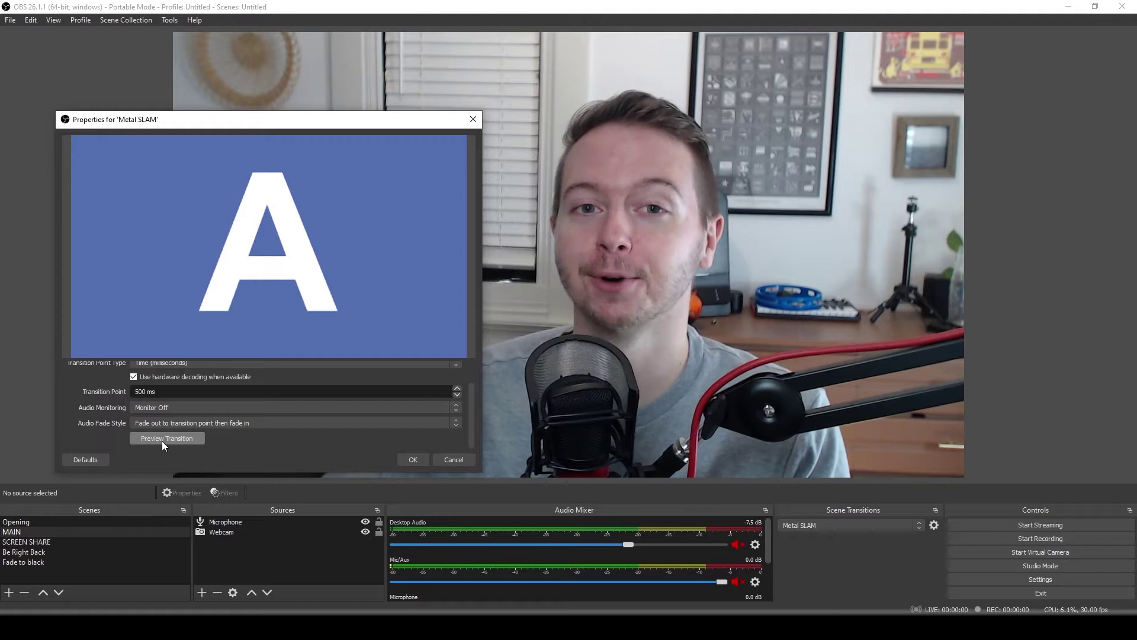
click(162, 440)
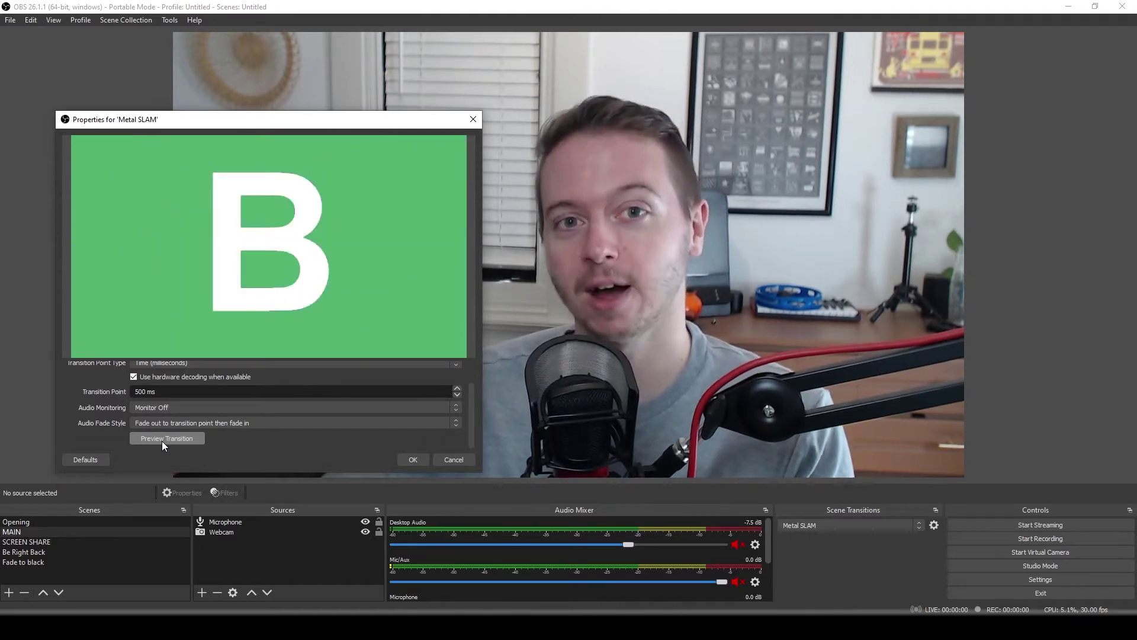
click(162, 441)
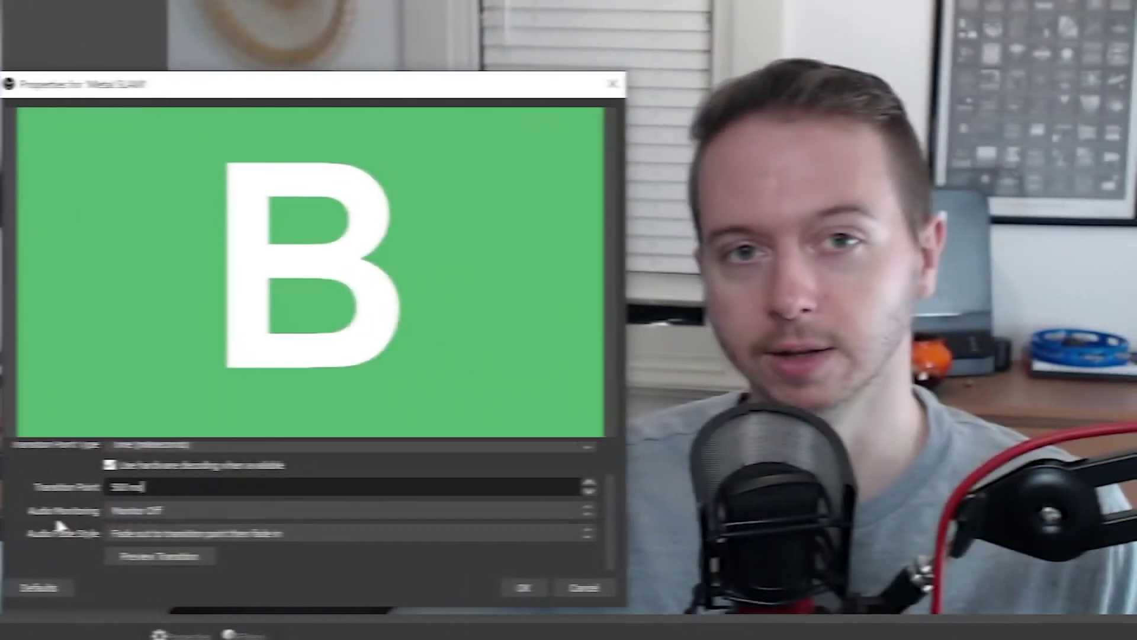
Switch the Transition Point Type to Frame, checking the file name for its frame number
scroll(59, 524, up, 2)
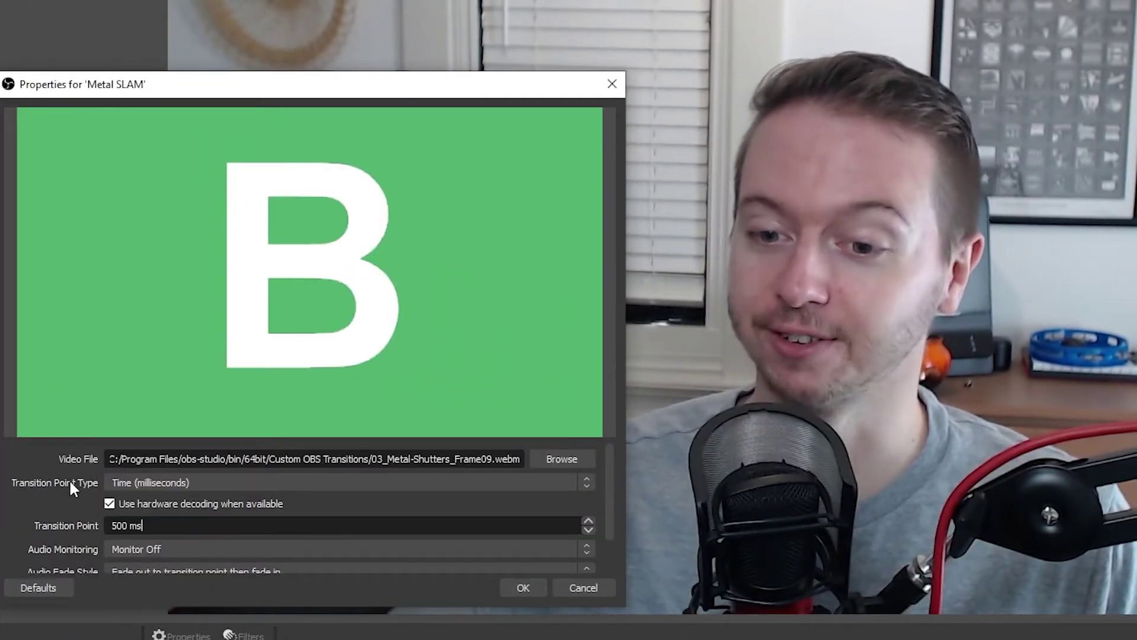
click(195, 481)
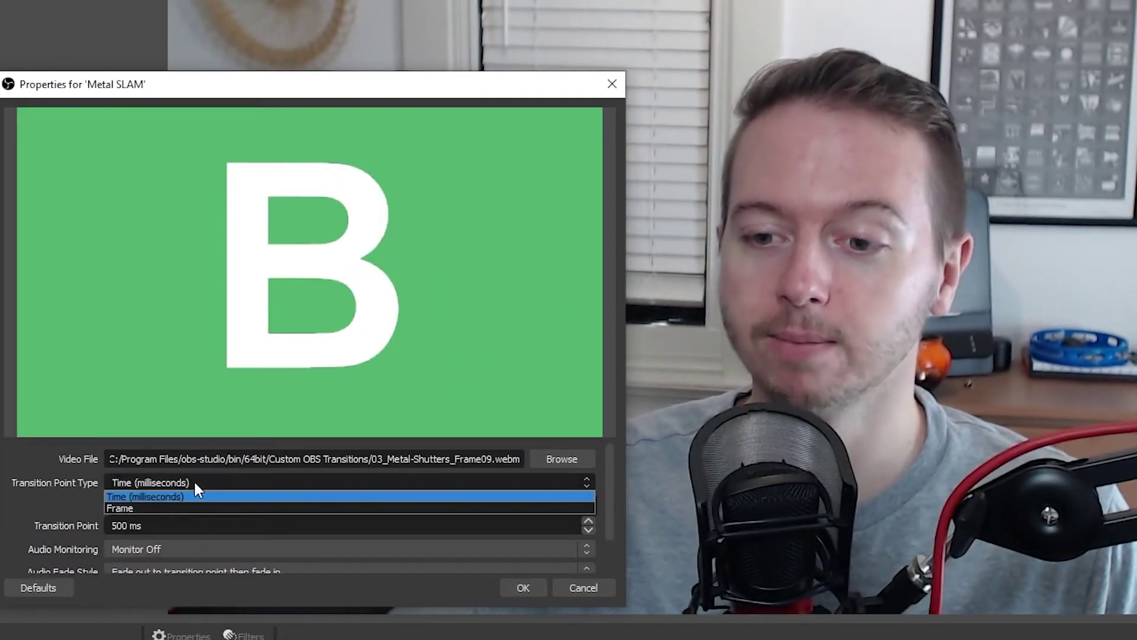
click(126, 509)
click(152, 511)
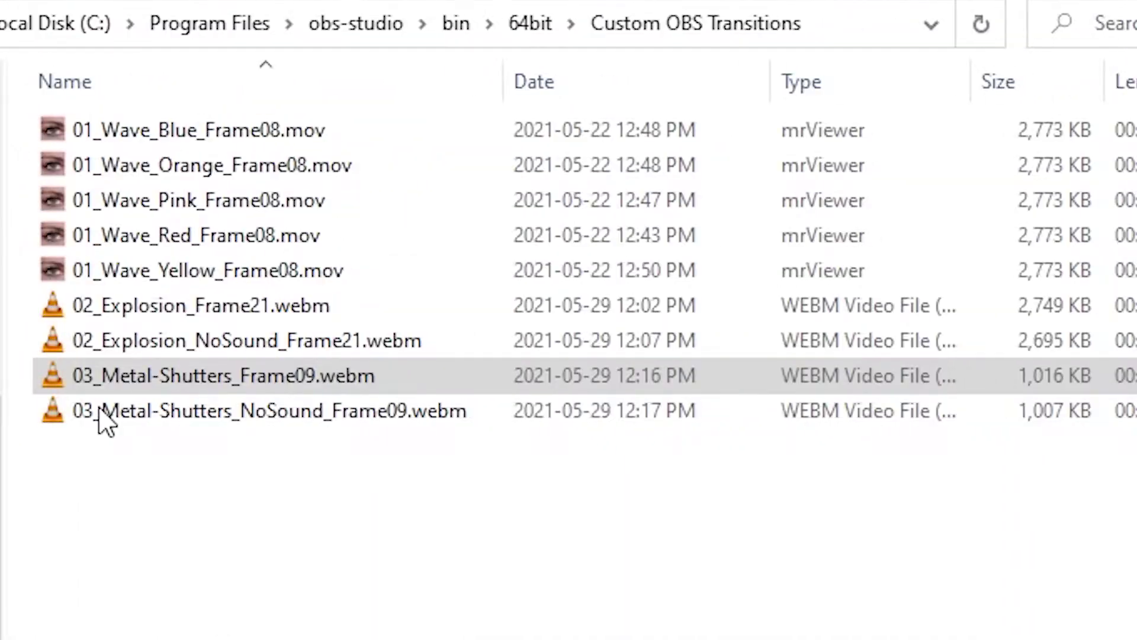
click(188, 387)
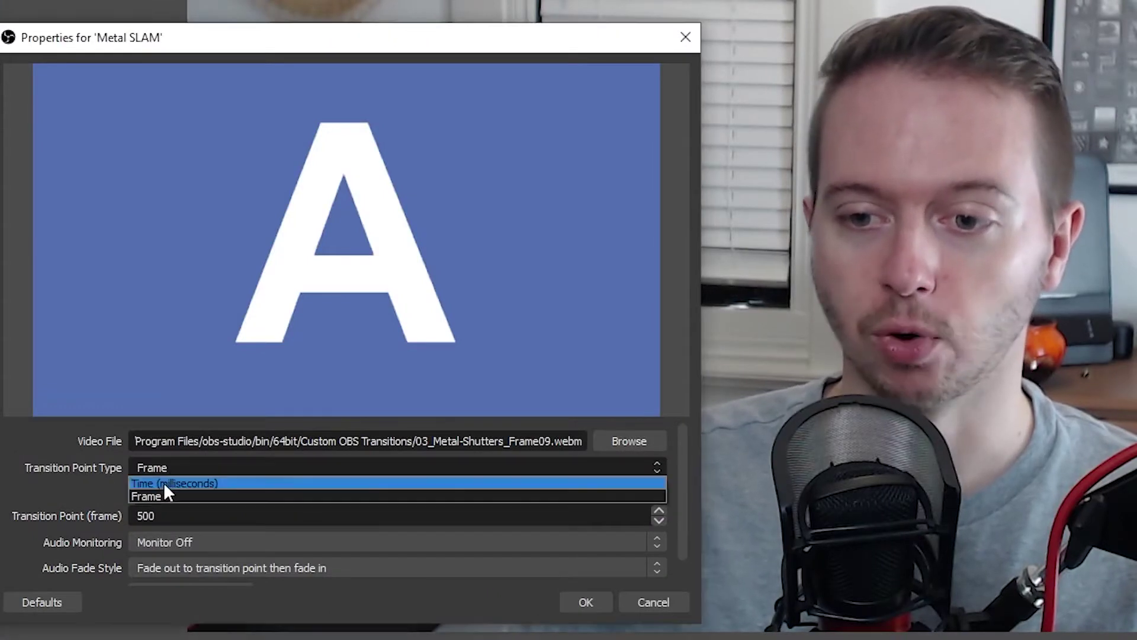
Enter 9 as the transition point frame and preview the stinger
click(164, 496)
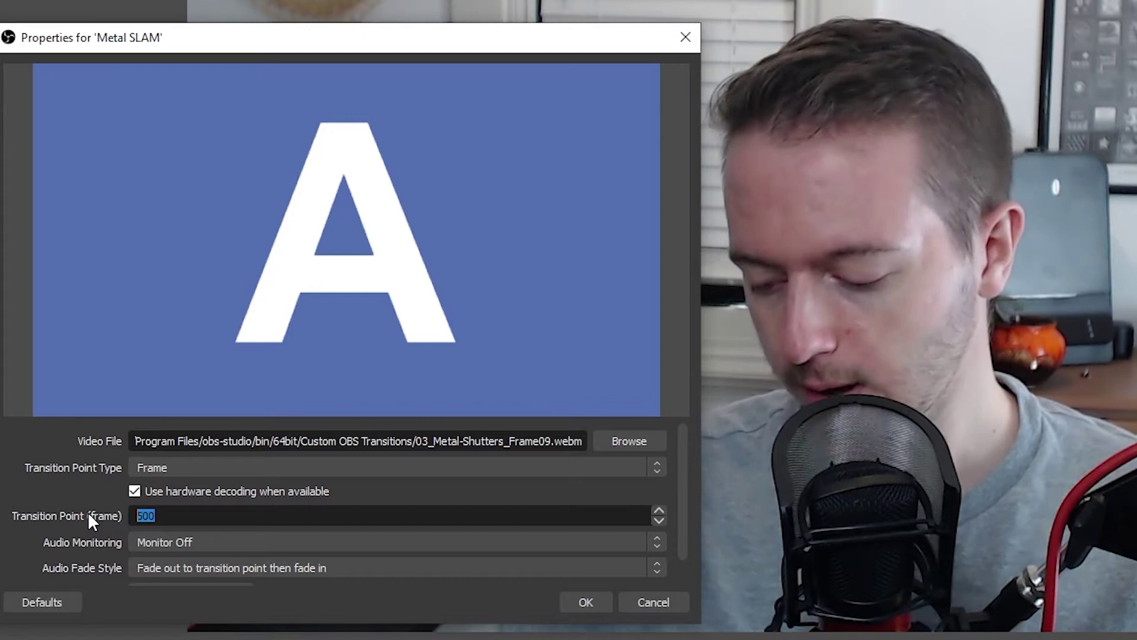
text(9)
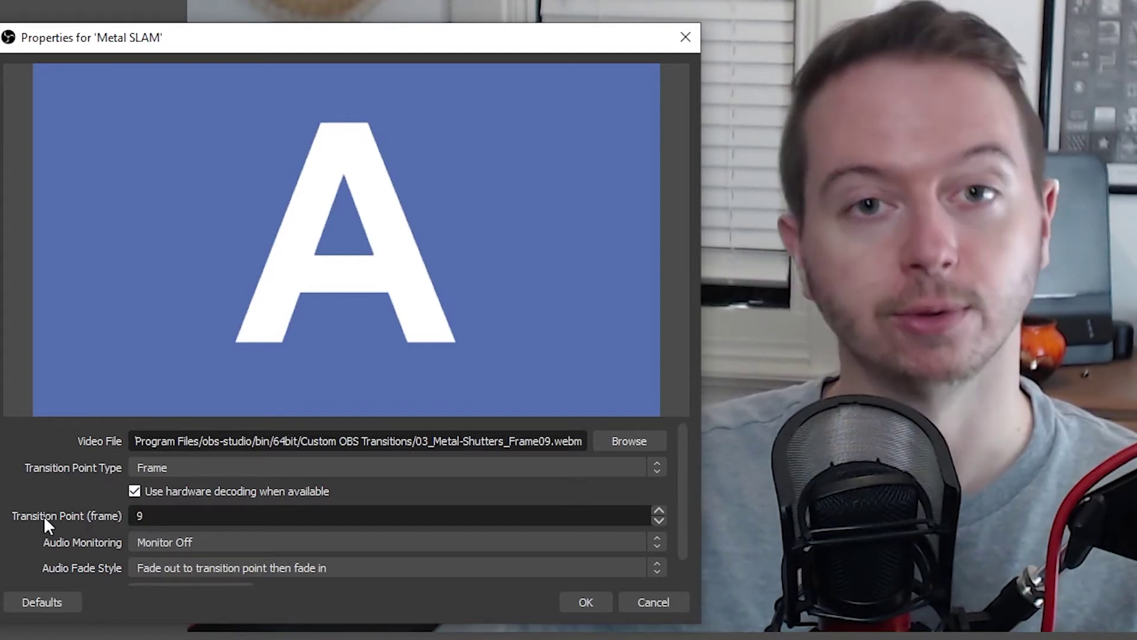
scroll(54, 512, down, 1)
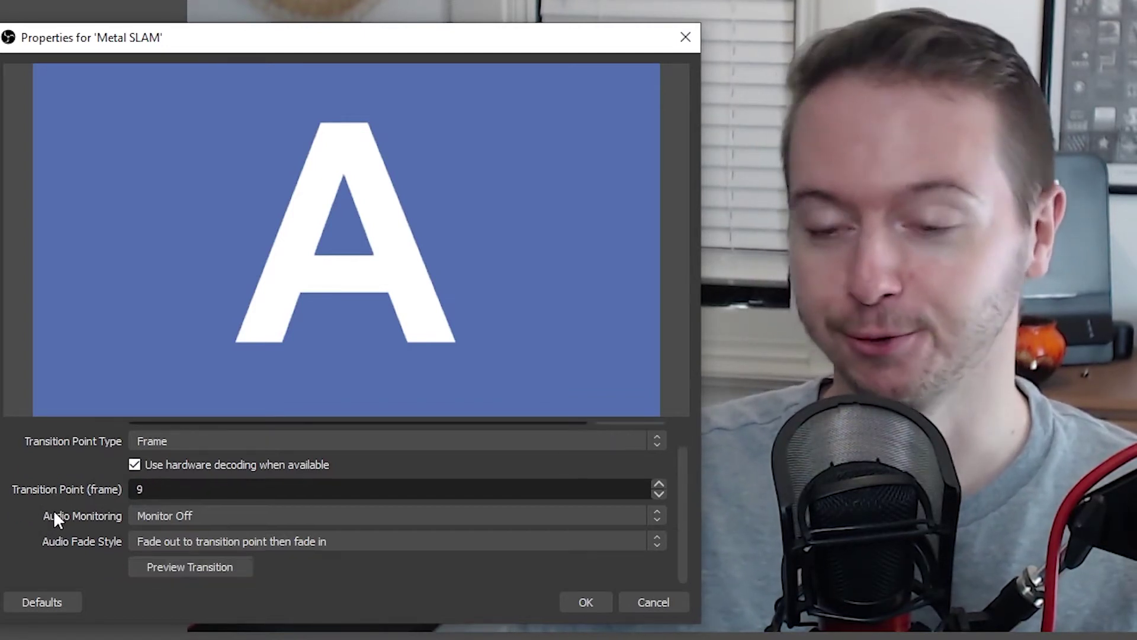
click(165, 567)
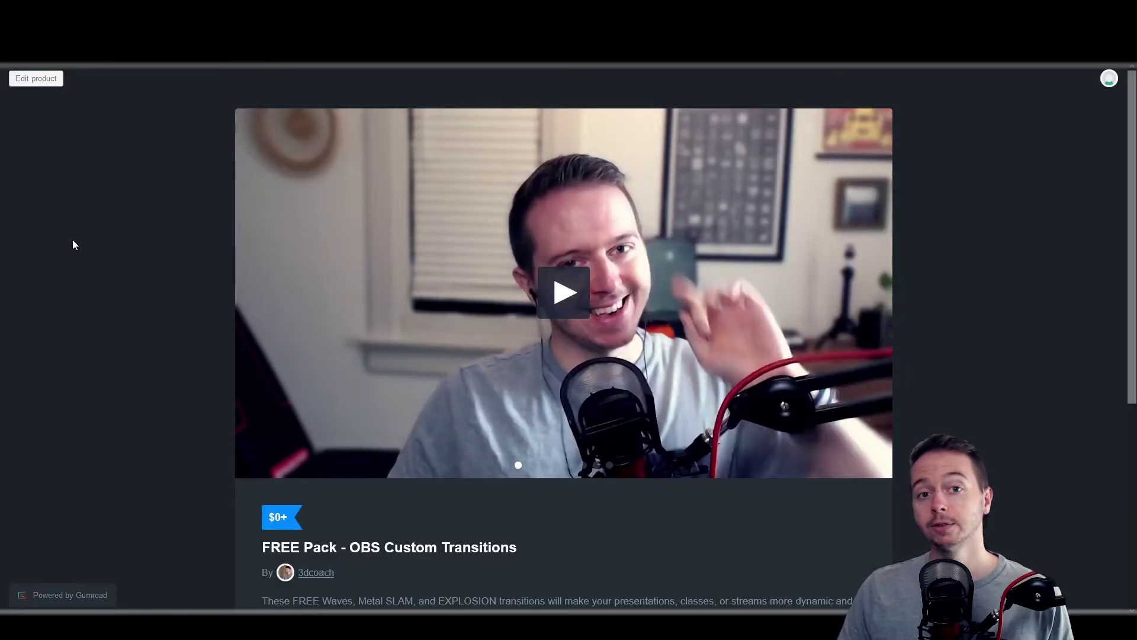
Enter 0 as the fair price for the Gumroad transitions pack
scroll(582, 248, down, 3)
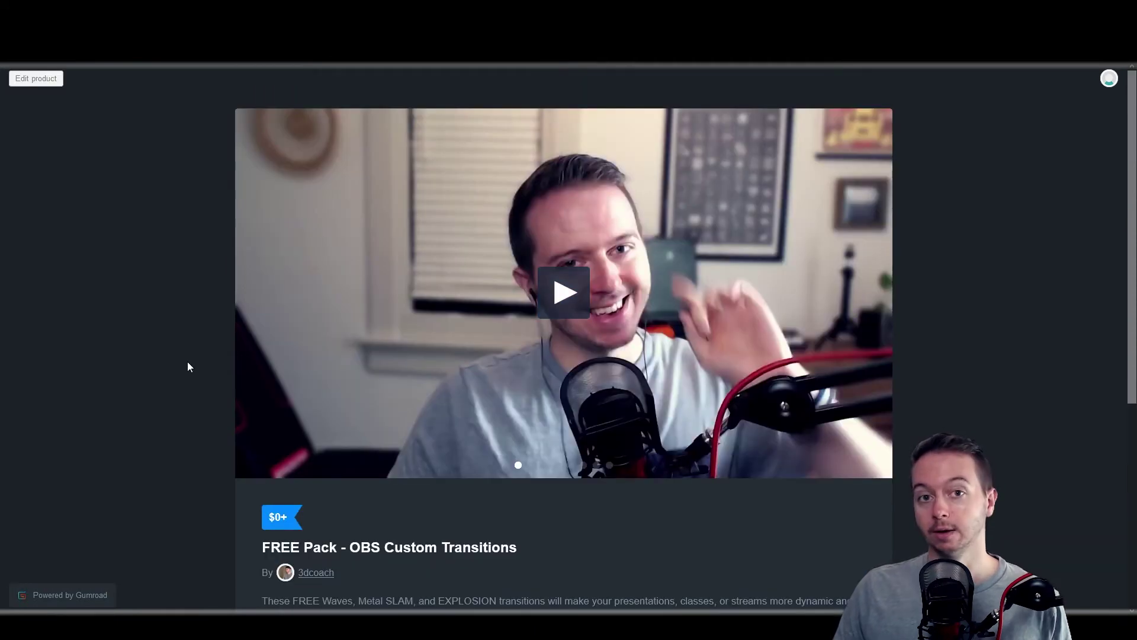
scroll(187, 361, down, 3)
click(695, 525)
text(0)
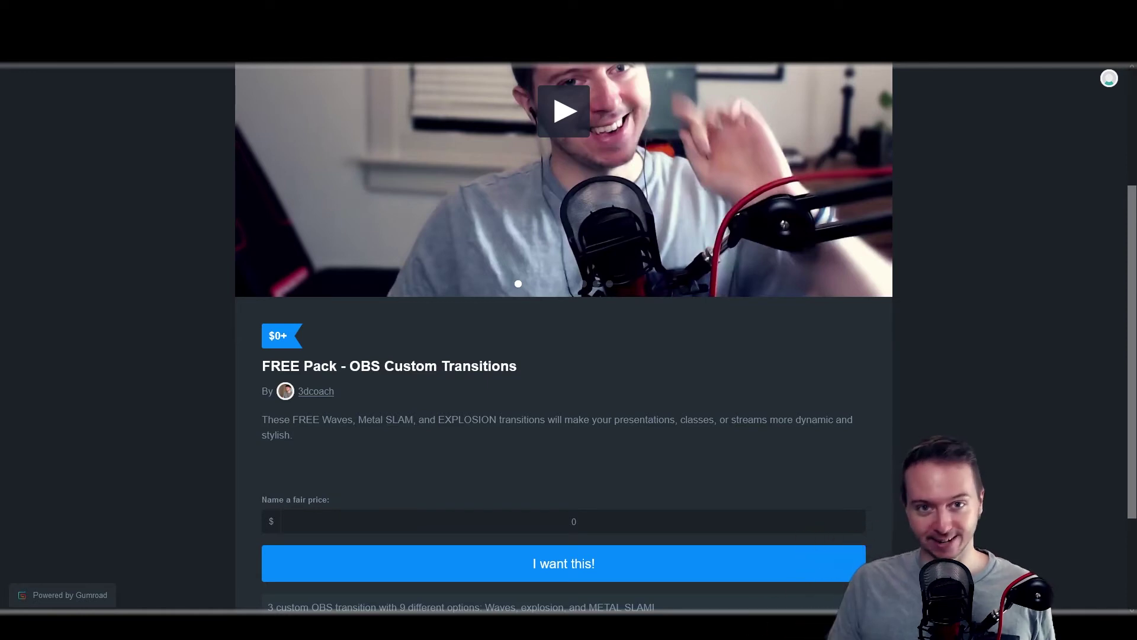
scroll(562, 508, down, 1)
Request the pack, complete the free checkout, and view its content page
click(562, 503)
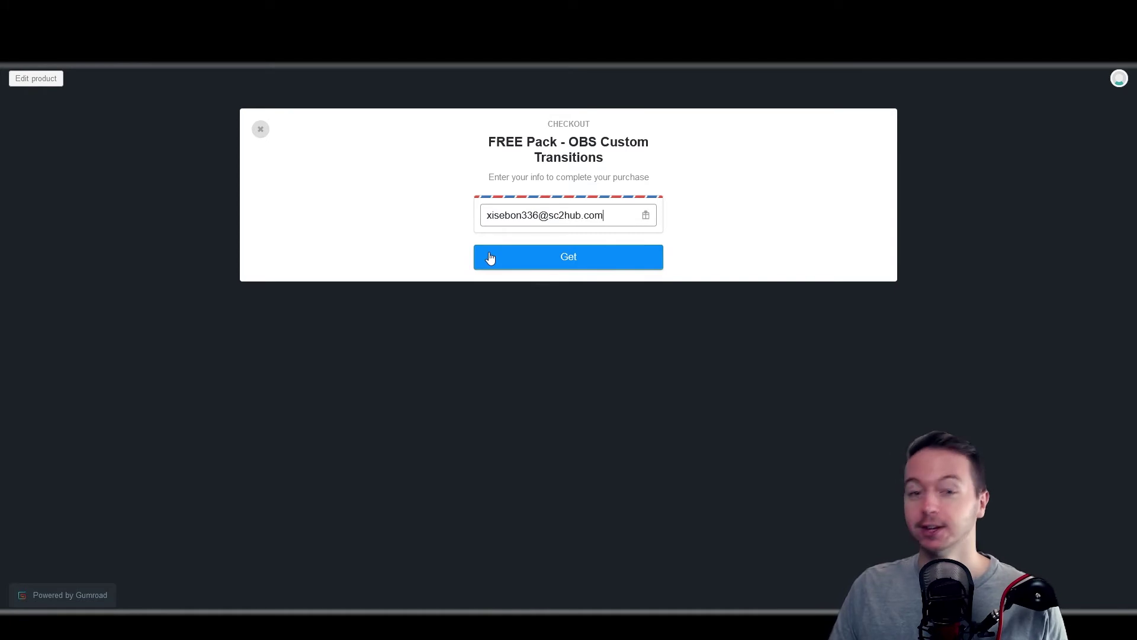
click(579, 265)
click(574, 299)
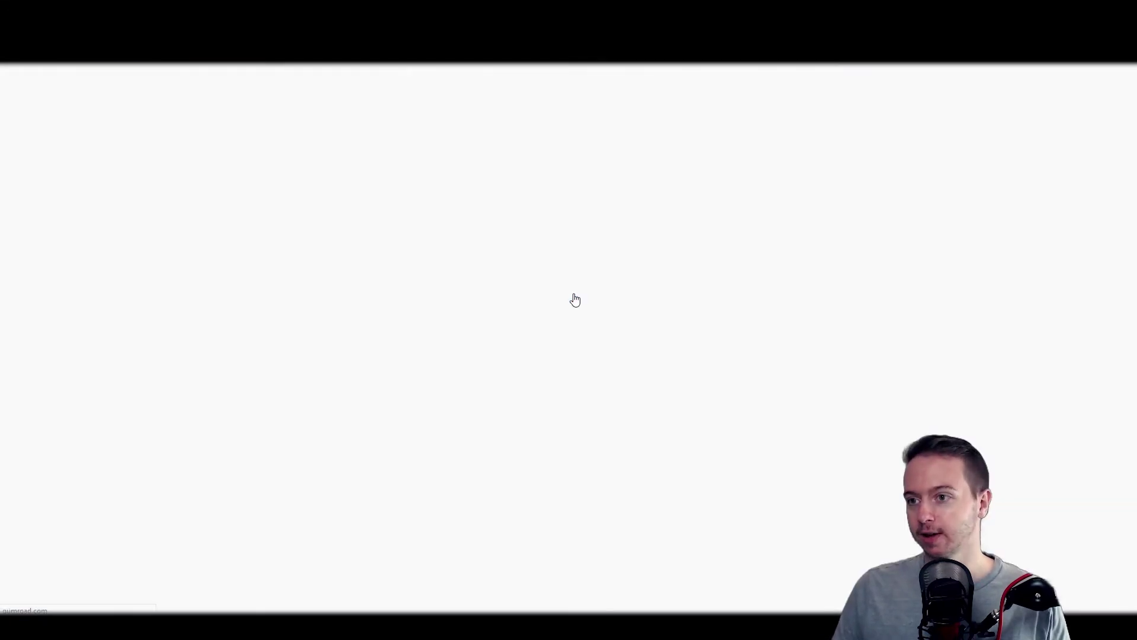
scroll(564, 421, down, 1)
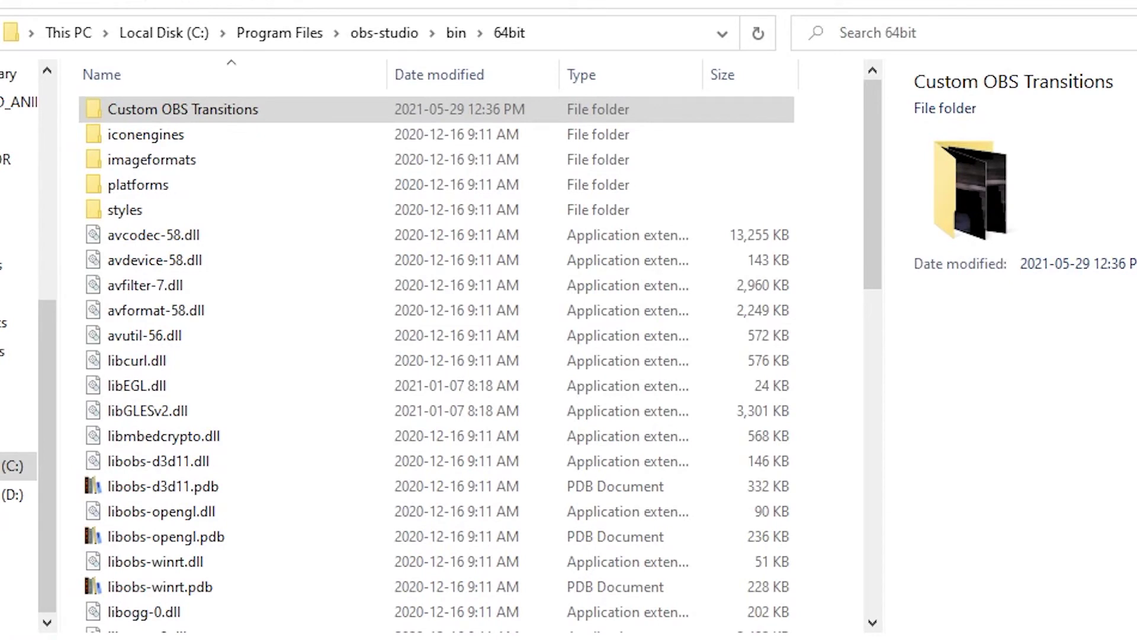
Check the bin\64bit folder path, then open the Custom OBS Transitions folder
click(330, 28)
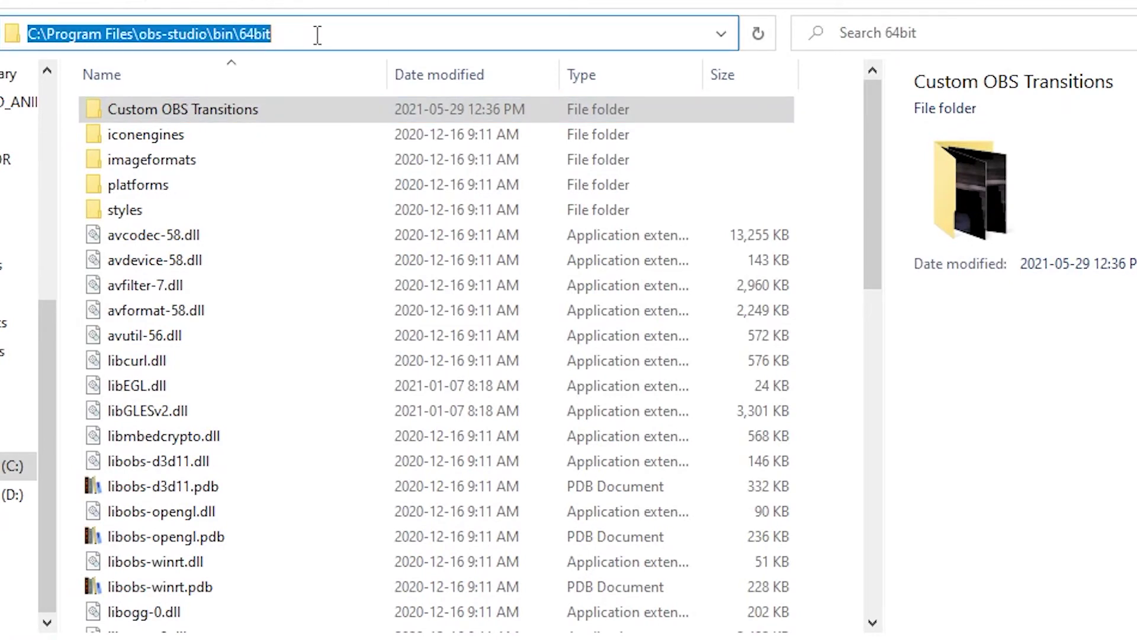
click(359, 31)
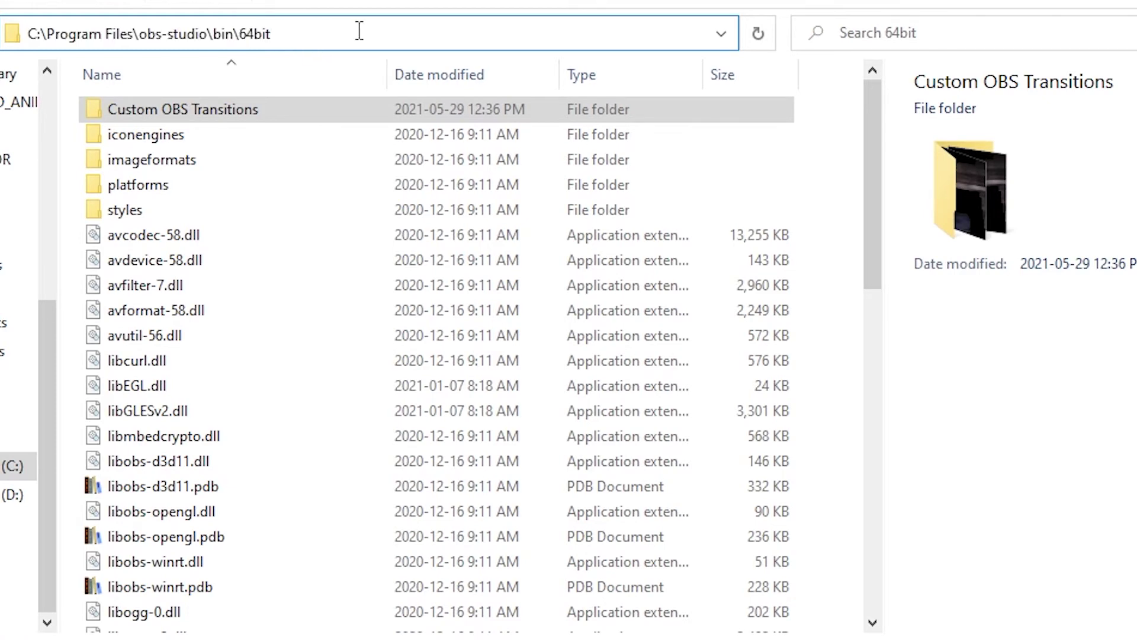
double_click(214, 109)
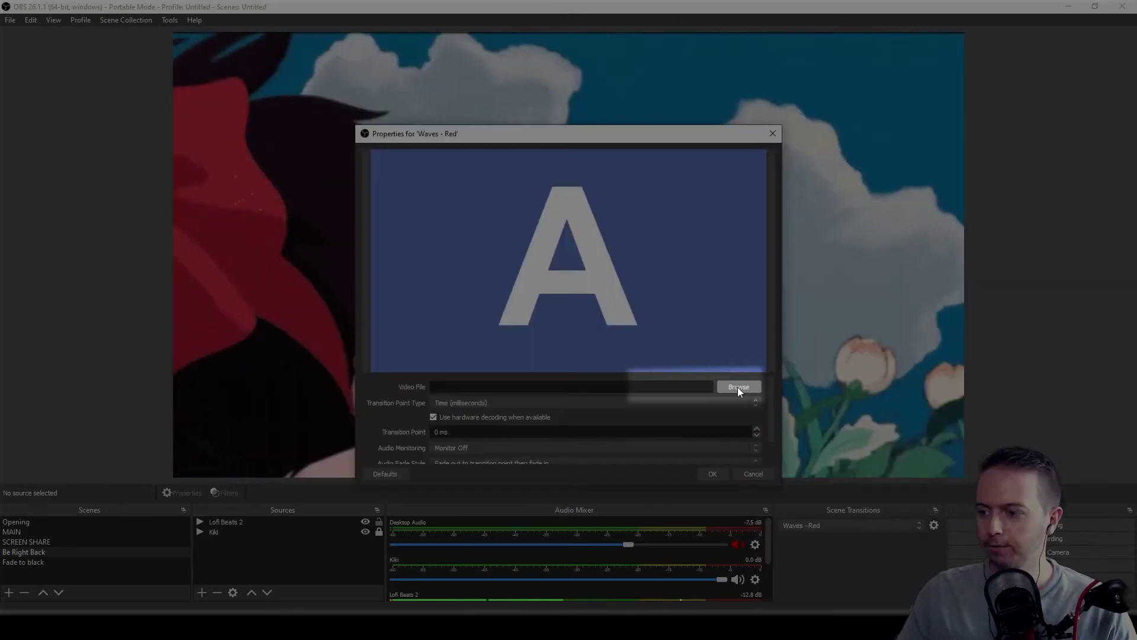
Load 01_Wave_Red_Frame08.mov and set the transition point to frame 8
click(737, 386)
click(391, 296)
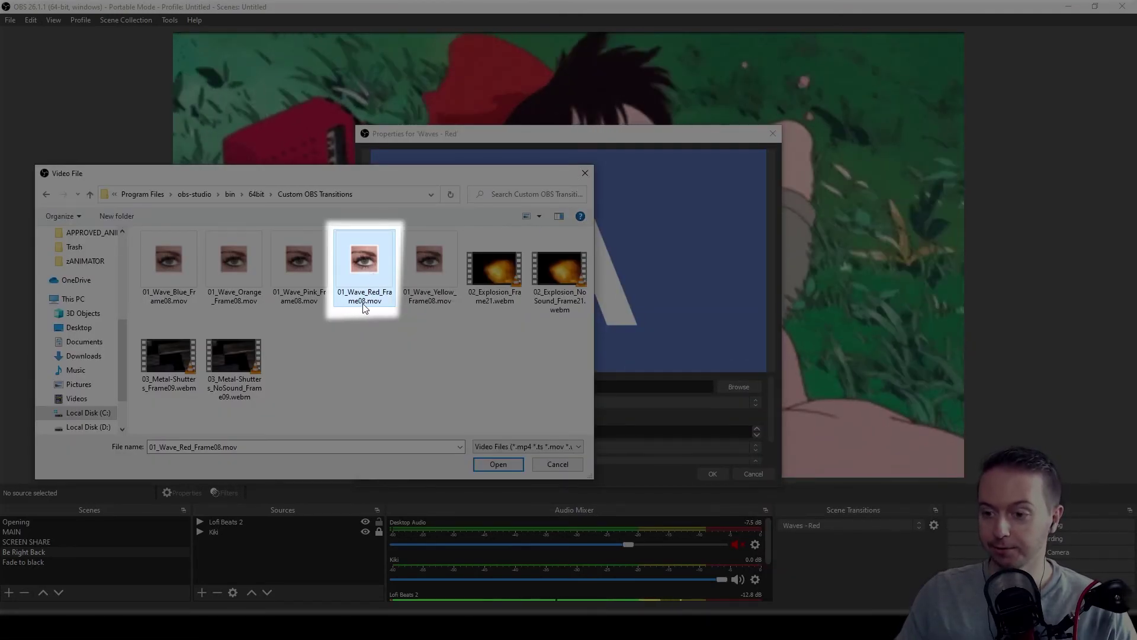
double_click(391, 297)
click(484, 404)
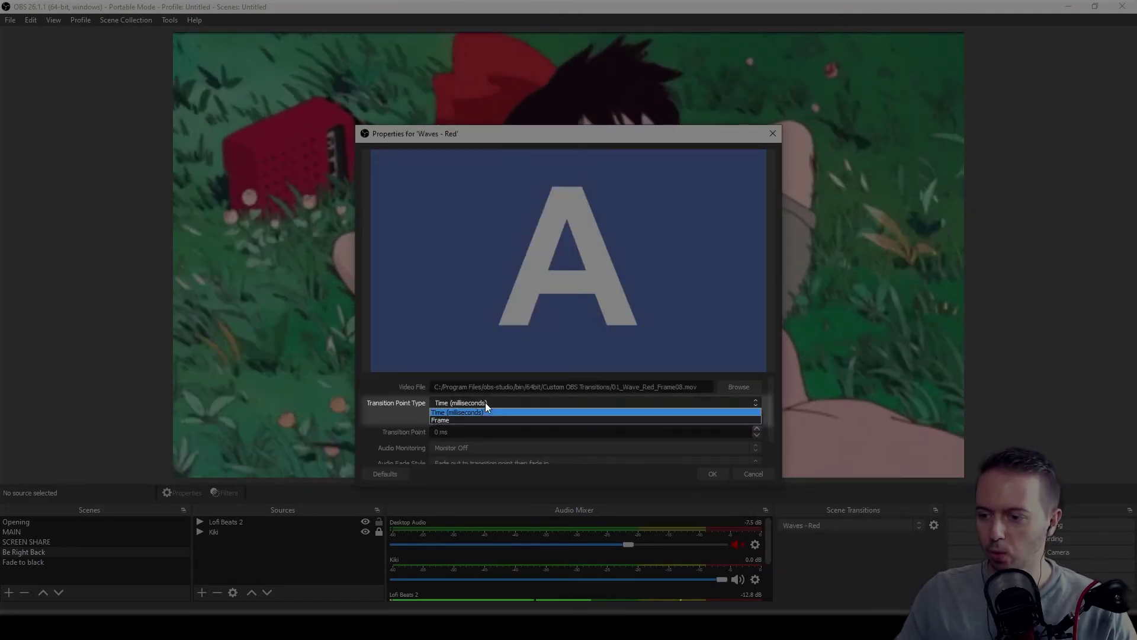
click(477, 416)
drag(675, 377, 689, 377)
click(560, 422)
text(8)
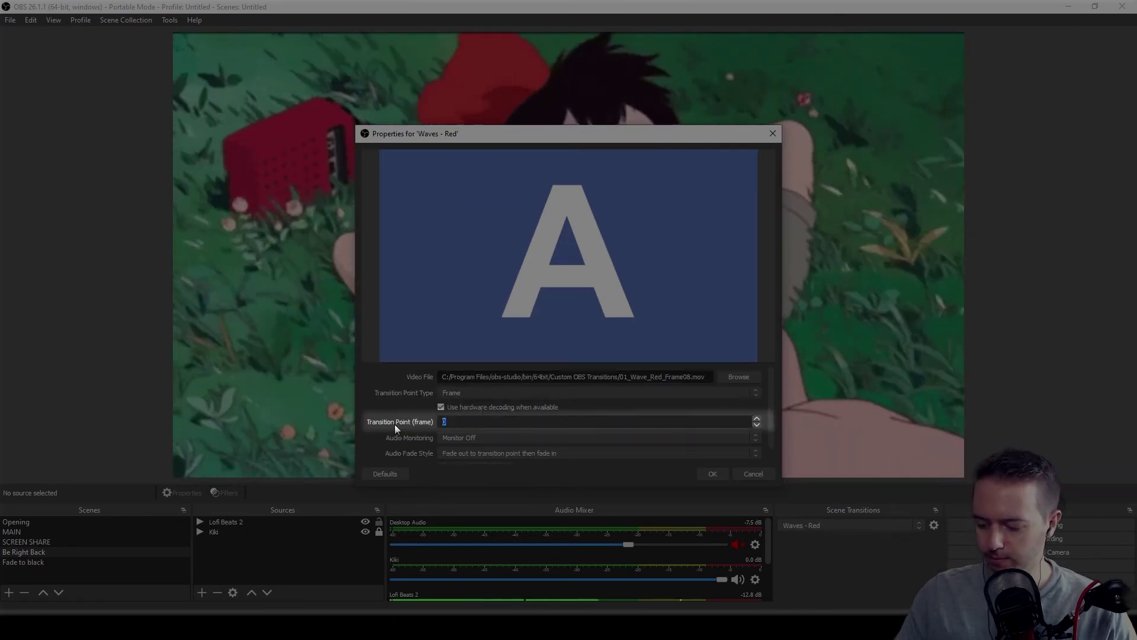
Set audio to Monitor and Output with Crossfade, preview, and save the settings
click(506, 421)
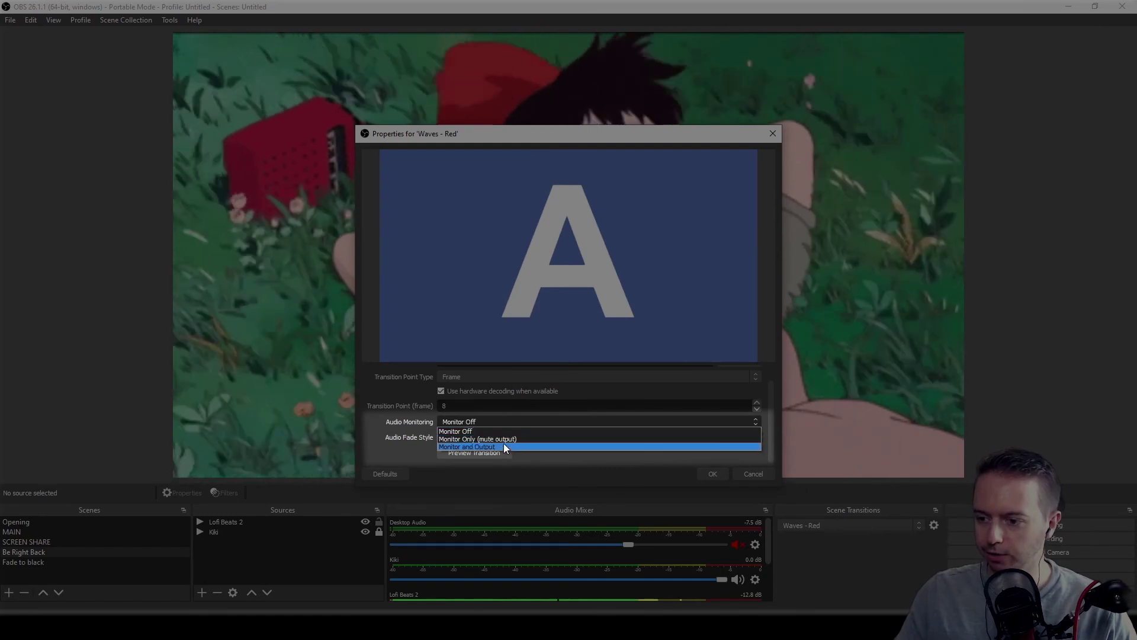
click(506, 445)
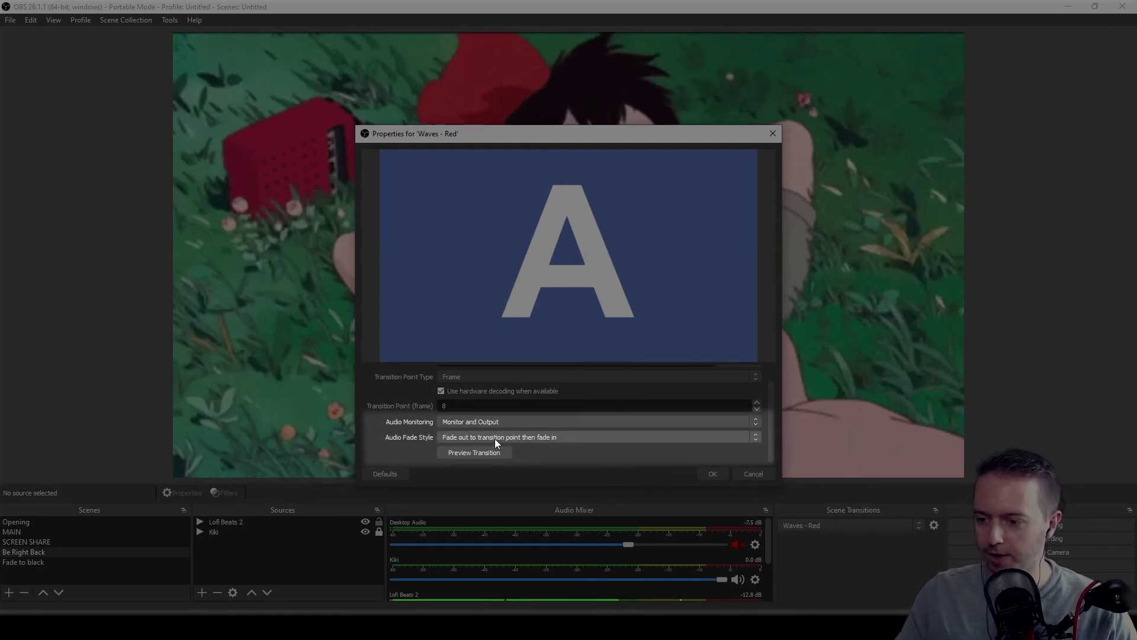
click(488, 436)
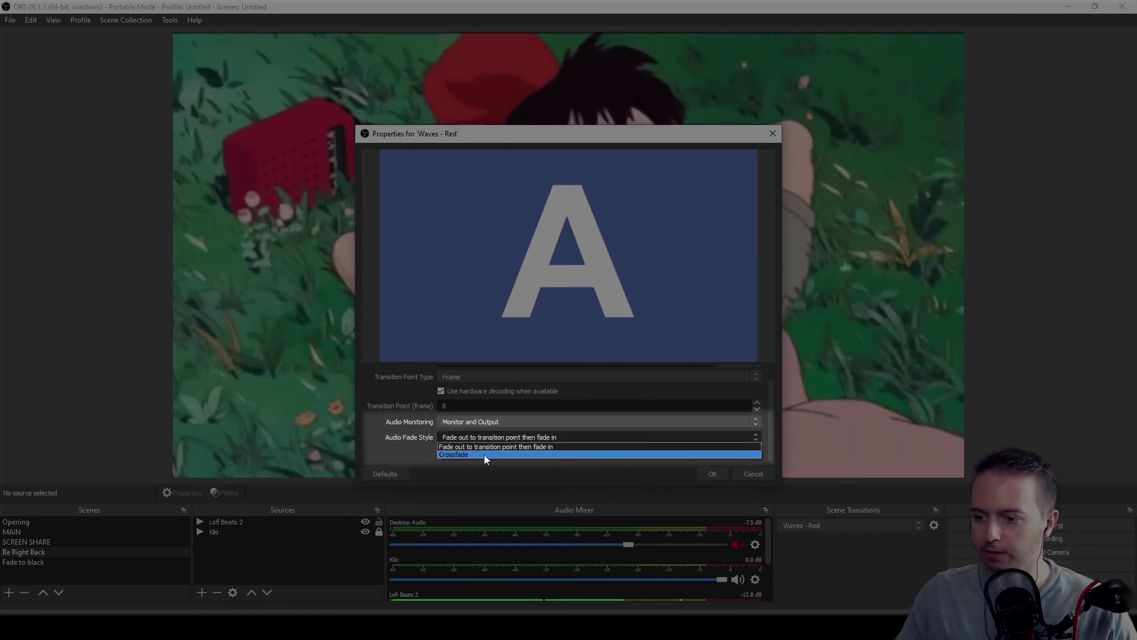
click(484, 454)
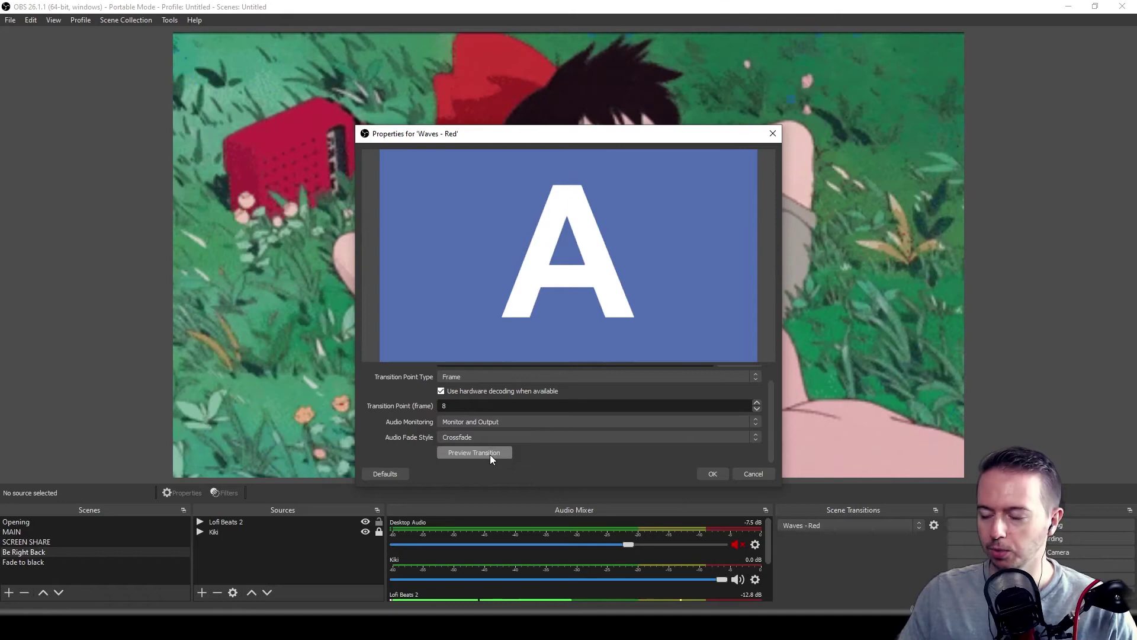
click(489, 453)
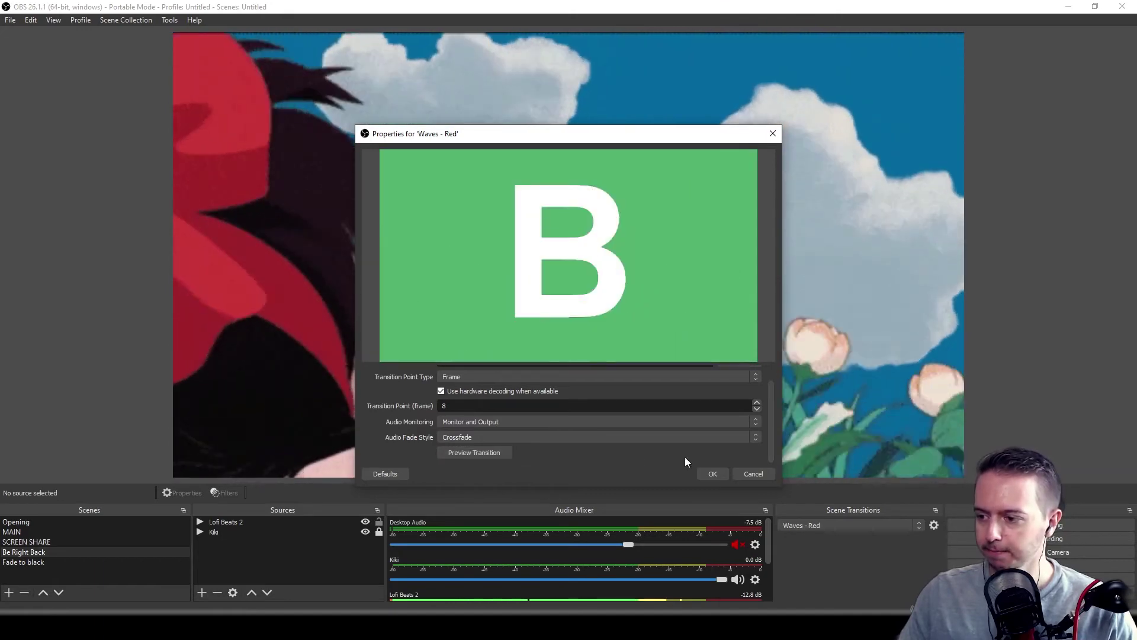
click(712, 474)
Switch to the MAIN scene to play the Waves - Red stinger
click(13, 532)
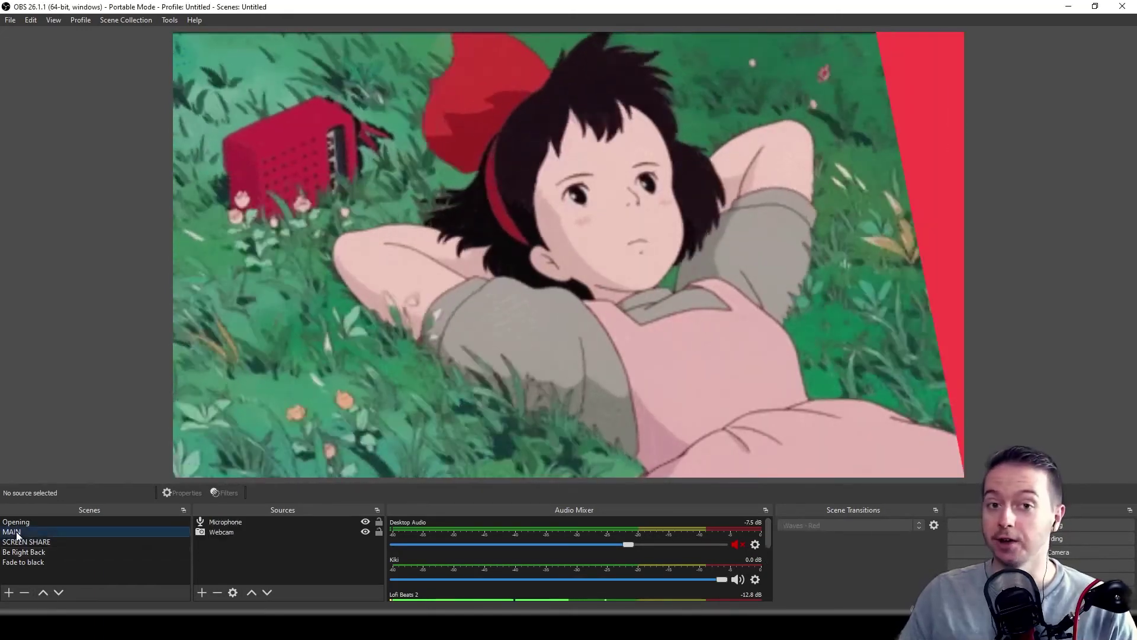